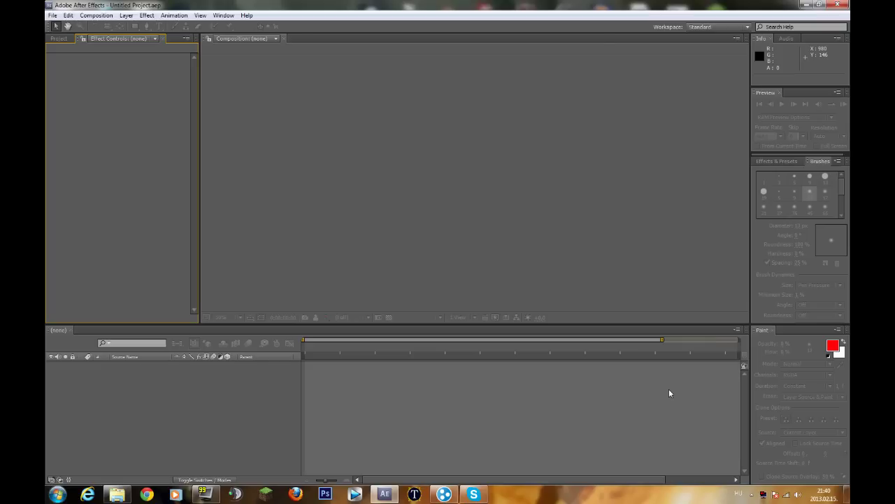
- Start a new empty After Effects project
click(53, 15)
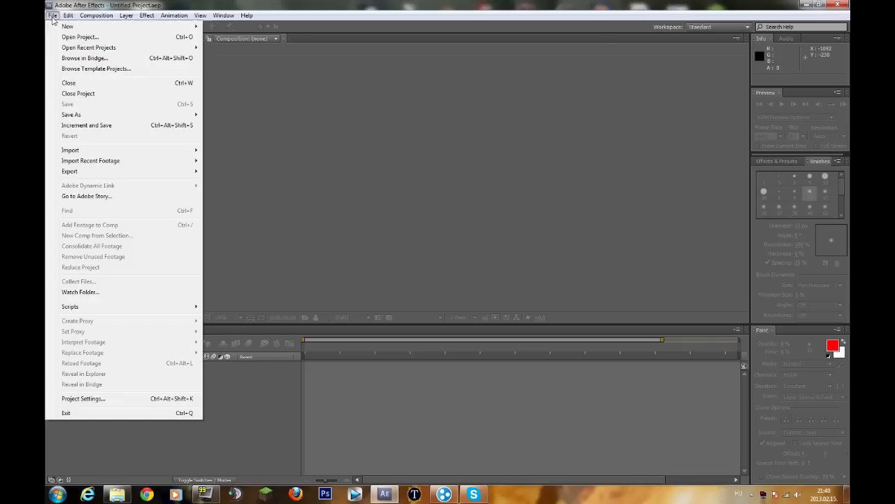
mouse_move(70, 28)
click(213, 28)
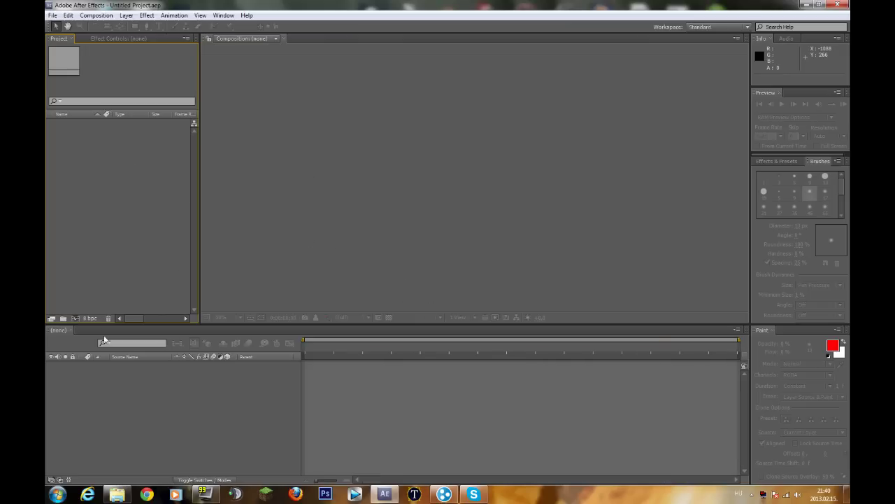
- Import Intró zene.mp3 and turn it into a 1920×1080 composition named Intró zene
click(119, 494)
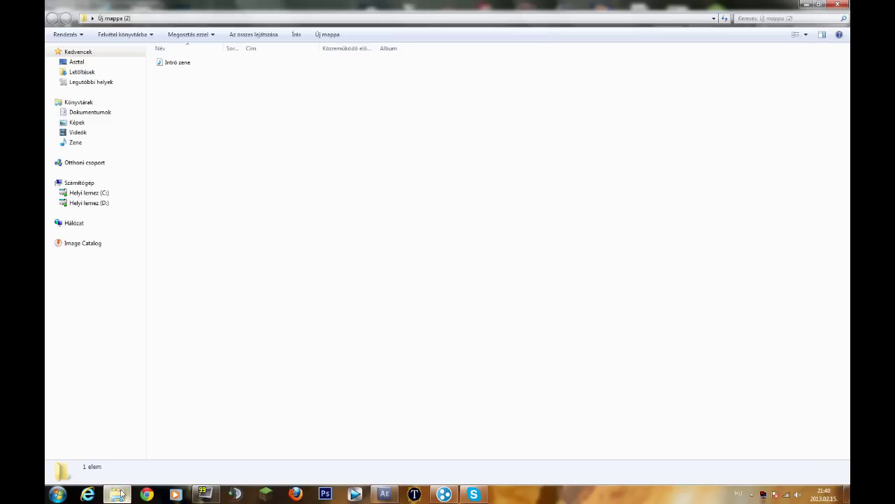
click(181, 65)
mouse_move(217, 84)
mouse_down()
mouse_move(377, 479)
mouse_move(99, 152)
mouse_up()
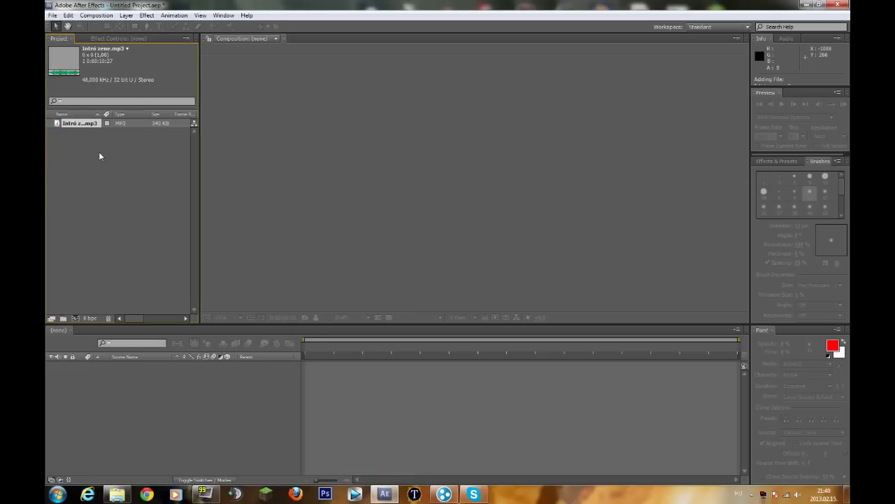
drag(102, 114, 113, 114)
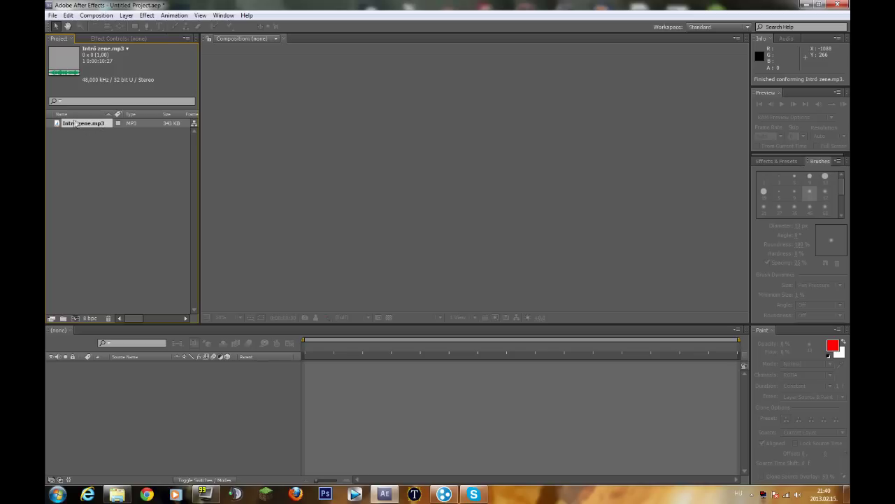
mouse_move(77, 125)
mouse_down()
mouse_move(108, 359)
mouse_move(101, 388)
mouse_up()
click(129, 392)
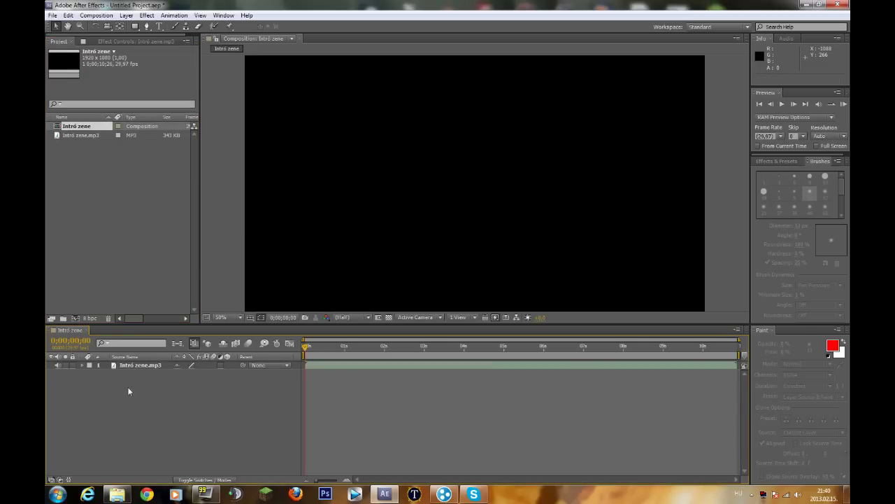
- Add a full-frame green solid named Spektum above the Intró zene.mp3 layer
click(141, 365)
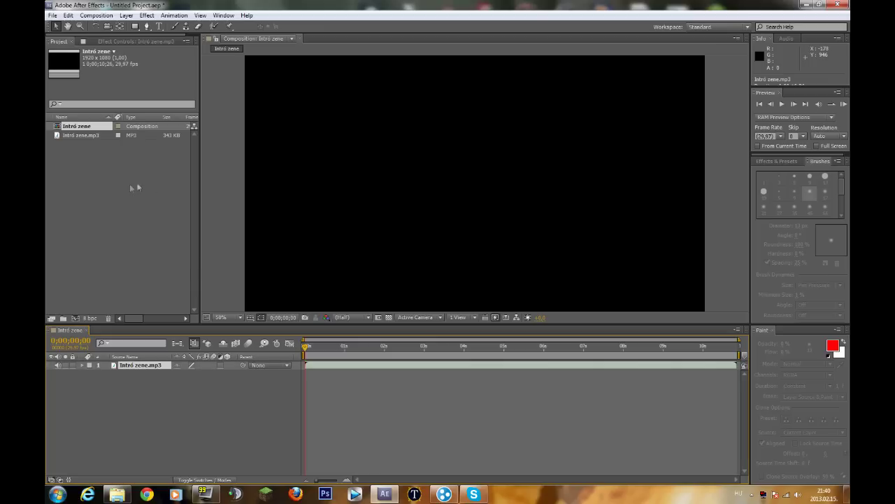
right_click(166, 397)
mouse_move(244, 304)
click(363, 329)
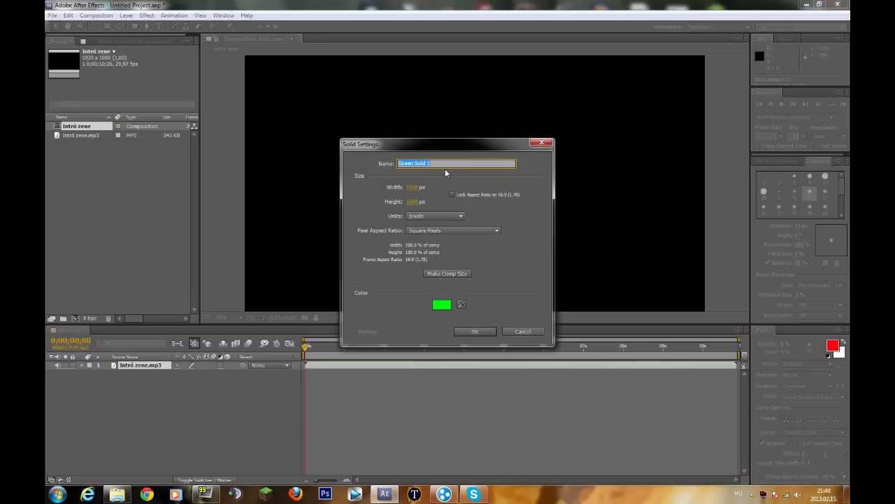
text(Spektum)
click(474, 331)
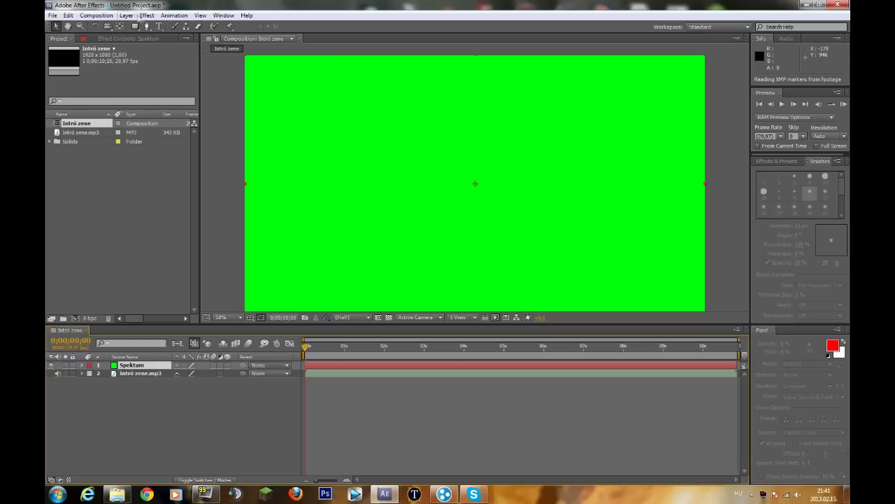
- Apply the Audio Spectrum effect to the Spektum layer and preview it
click(147, 17)
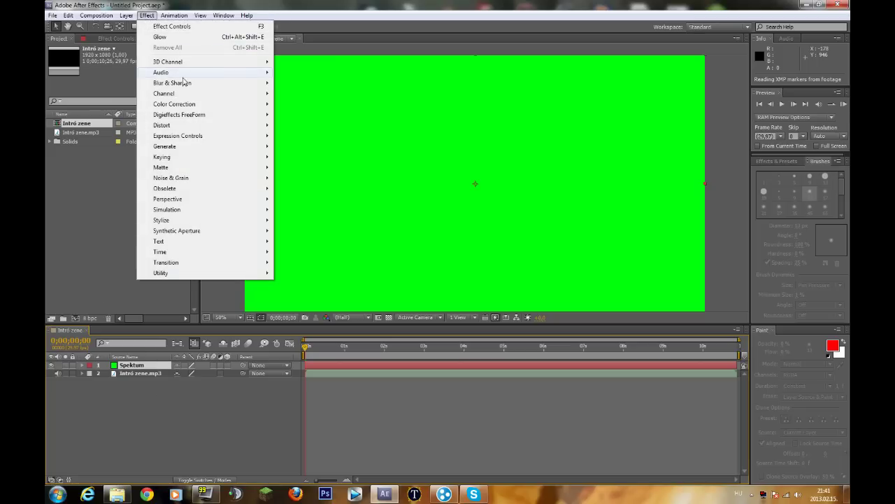
mouse_move(185, 151)
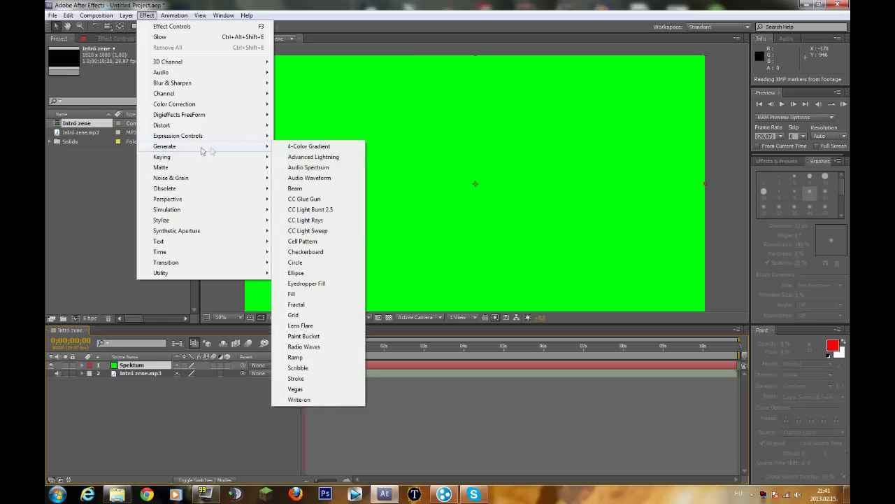
click(324, 168)
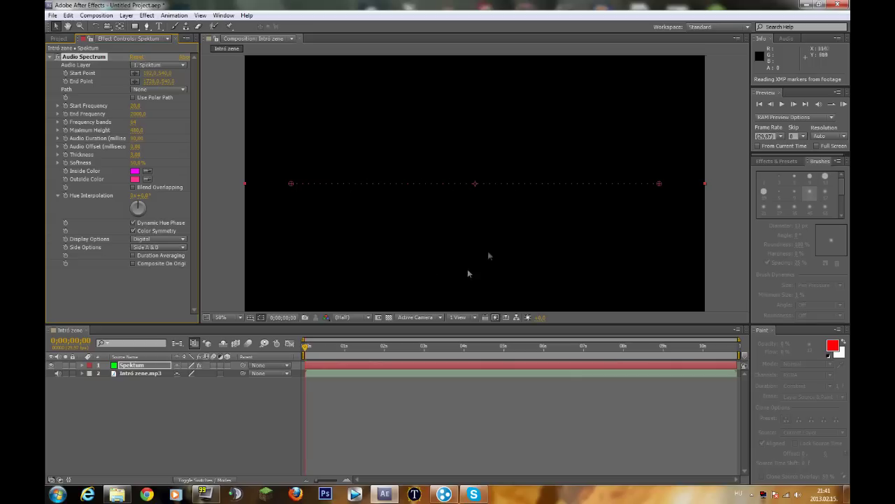
click(843, 103)
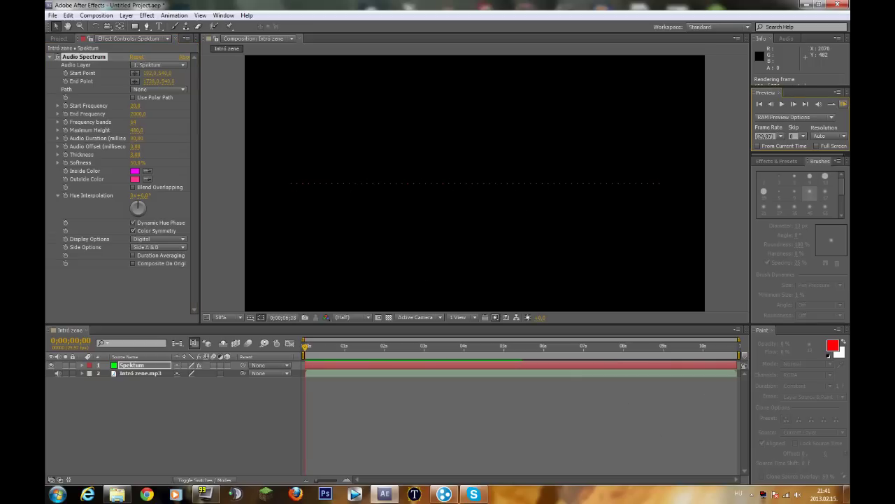
key(space)
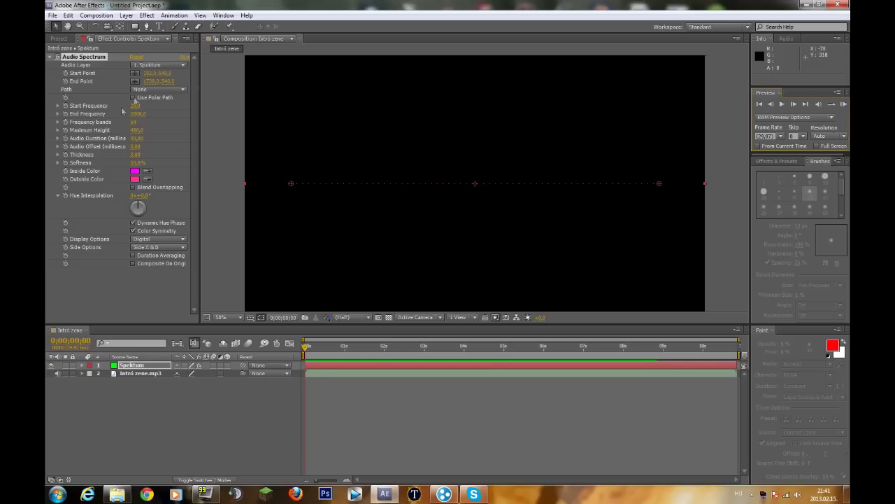
- Set the spectrum's audio layer to Intró zene.mp3 and preview the reacting bars
click(183, 66)
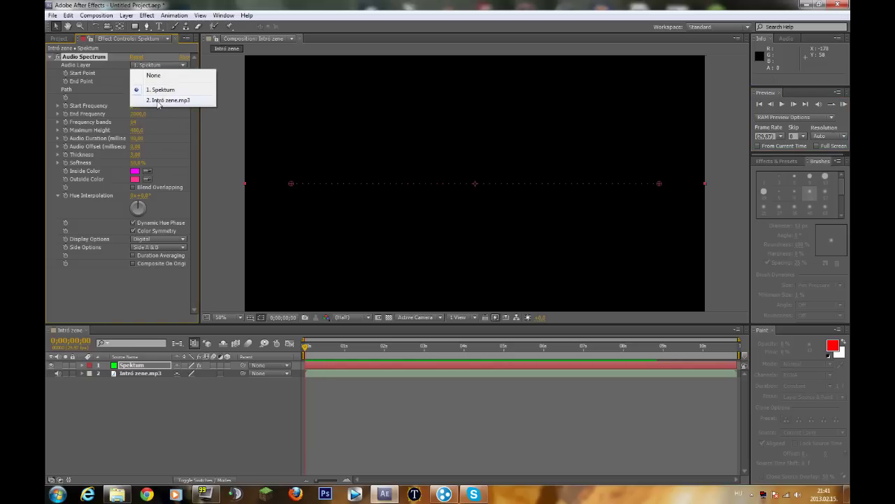
click(168, 100)
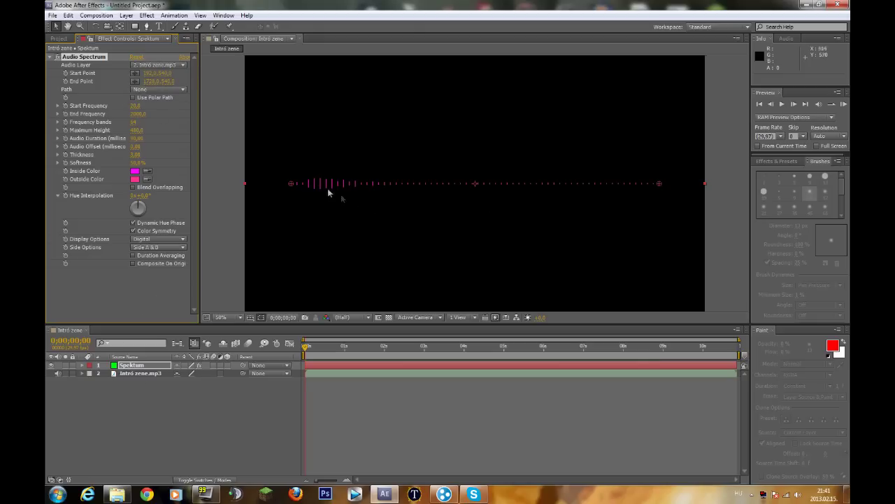
click(843, 103)
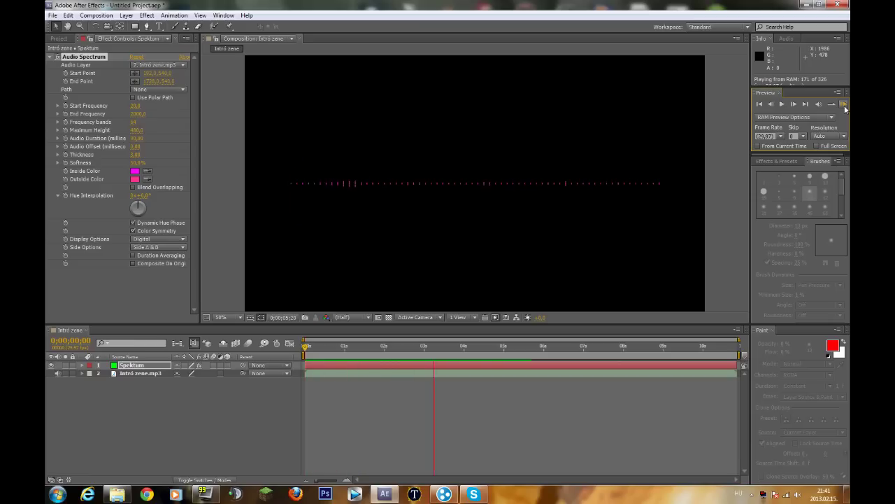
click(844, 107)
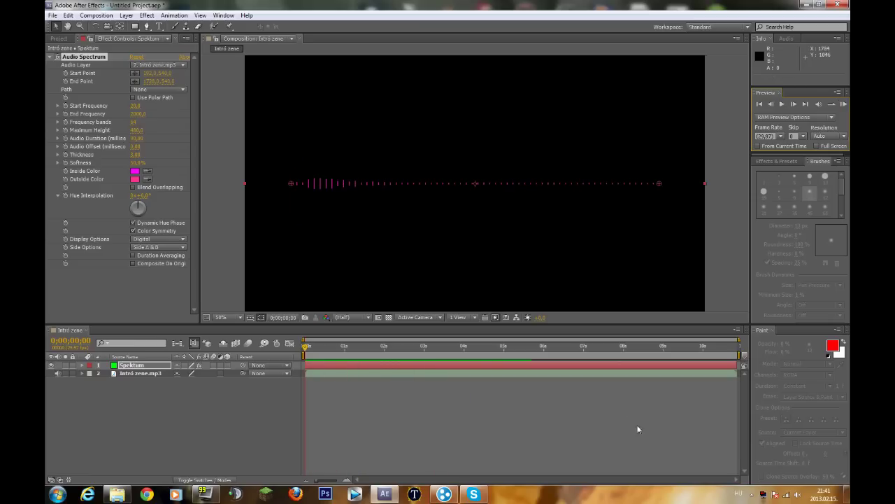
- Lower After Effects' playback volume to about 18 in the Windows Volume Mixer
right_click(797, 494)
click(777, 437)
drag(806, 419, 806, 422)
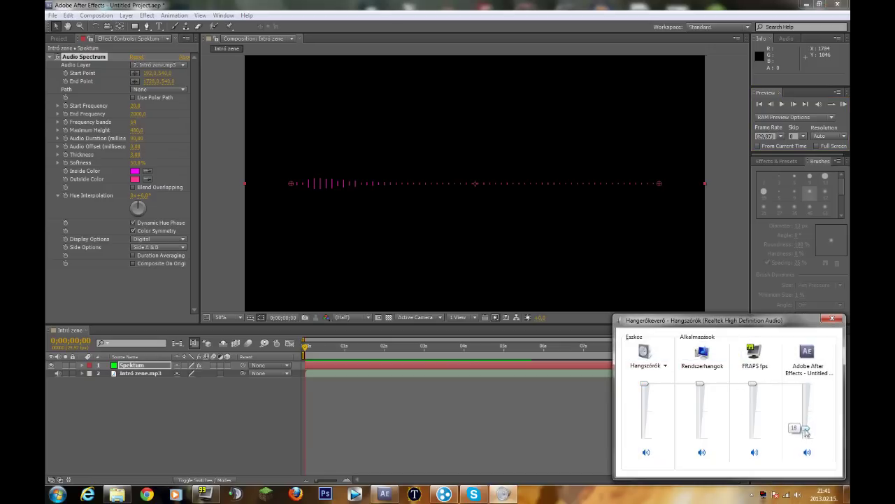
click(832, 321)
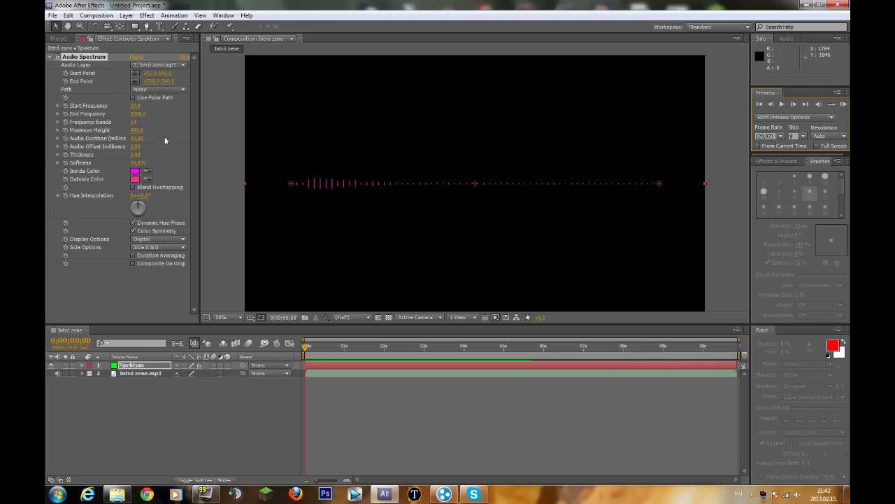
click(149, 73)
- Set the spectrum's Start Point X to 0 and End Point X to 1900
text(0)
key(Return)
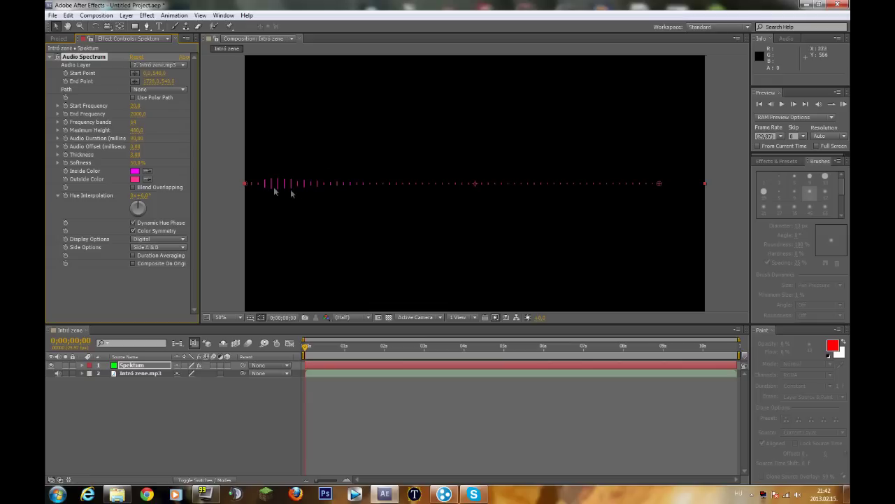
click(148, 81)
key(Return)
- Try the polar path option and leave Use Polar Path off
click(161, 91)
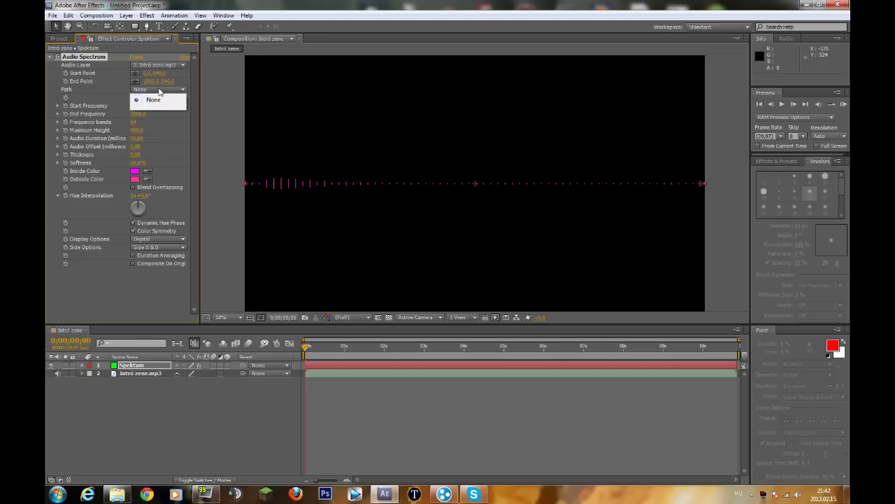
click(121, 89)
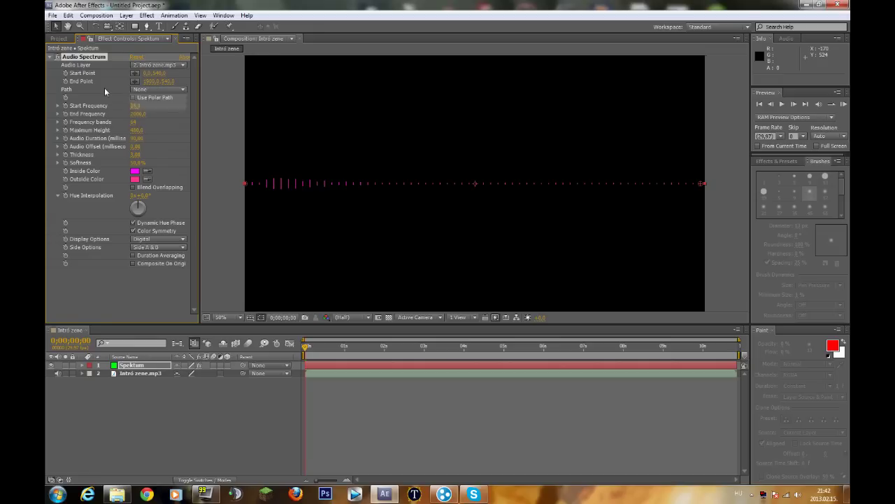
click(133, 97)
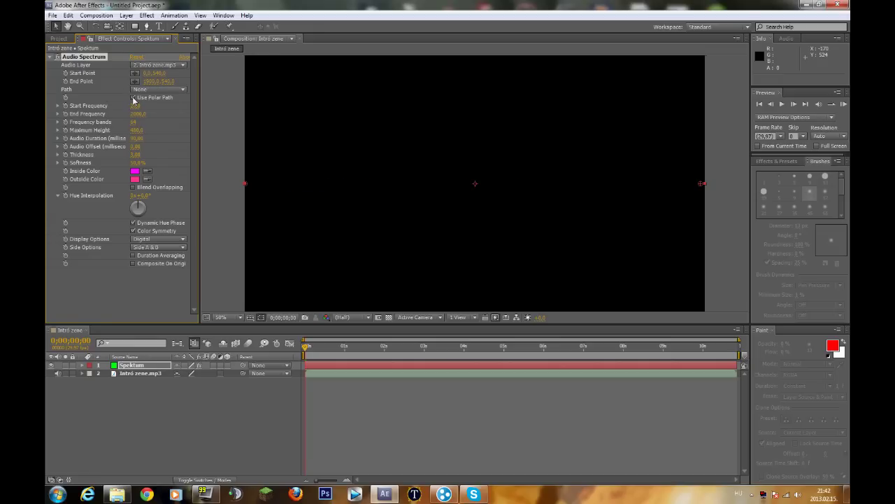
click(133, 97)
click(135, 121)
- Experiment with frequency band counts (111, about 221, 216) and preview the denser spectrum
text(111)
key(Return)
mouse_move(135, 122)
mouse_down()
mouse_move(189, 121)
mouse_move(140, 121)
mouse_up()
drag(140, 122, 134, 122)
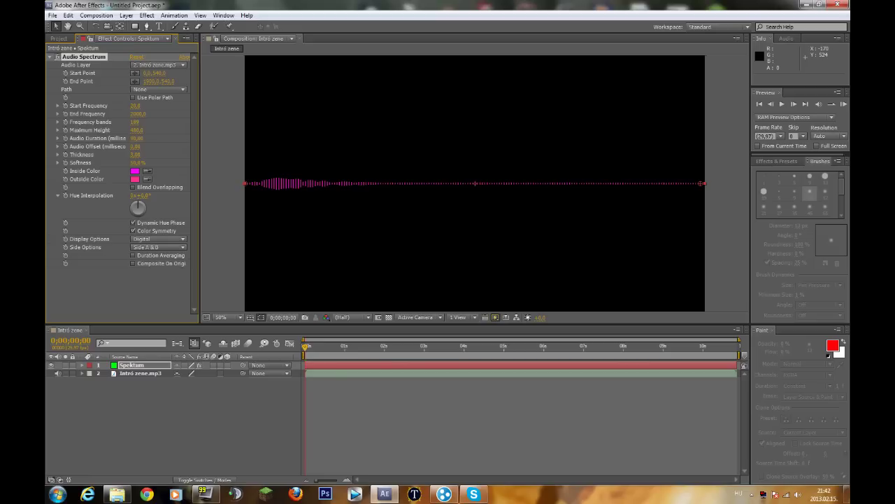
mouse_move(135, 122)
mouse_down()
mouse_move(168, 121)
mouse_move(159, 121)
mouse_up()
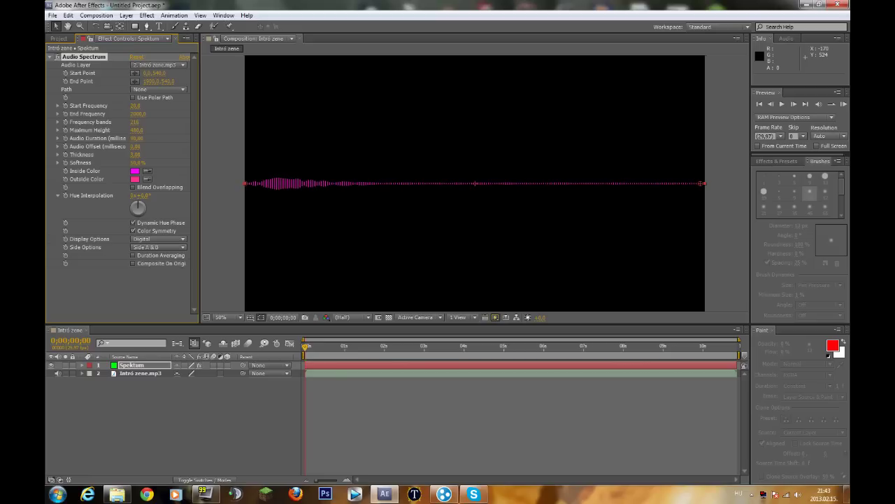
key(KP_0)
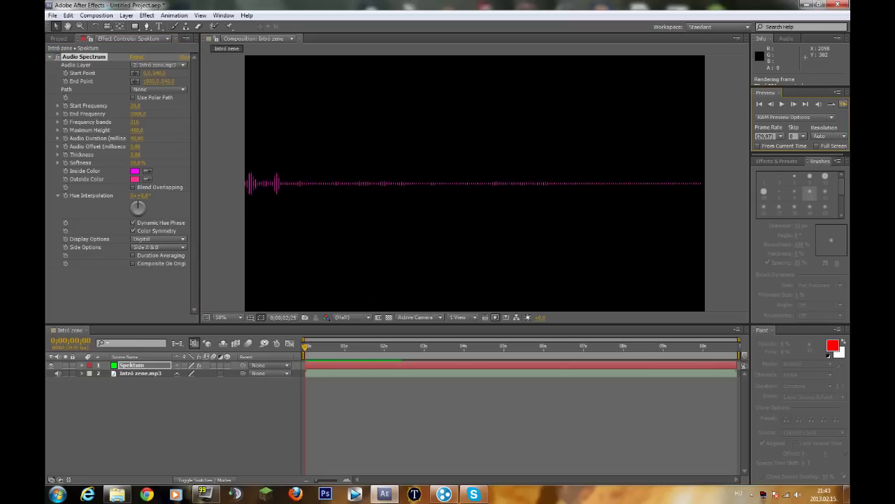
click(843, 105)
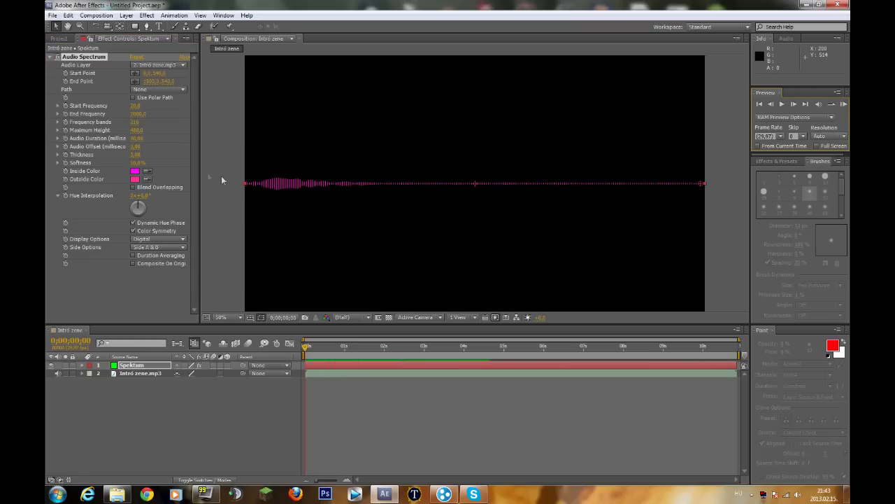
click(137, 129)
key(Return)
click(138, 122)
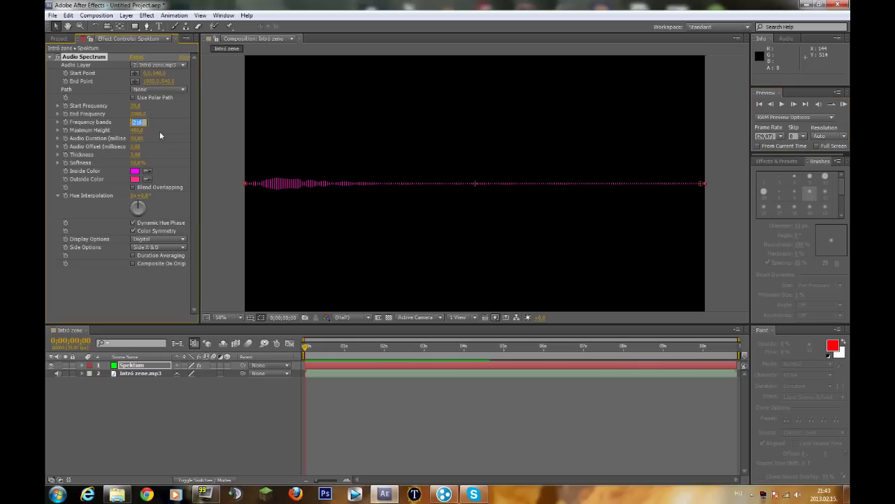
key(Return)
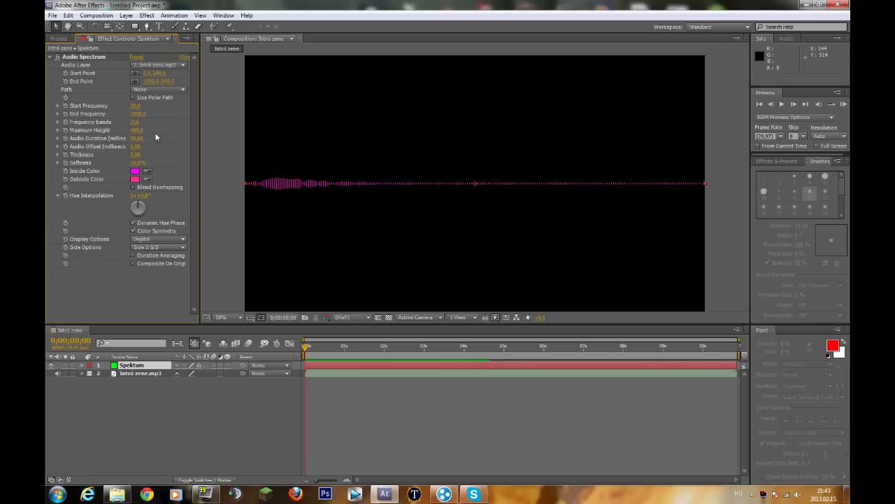
- Set 200 frequency bands and a maximum height of 1000, then preview the taller bars
drag(153, 129, 154, 138)
click(137, 121)
text(200)
key(Return)
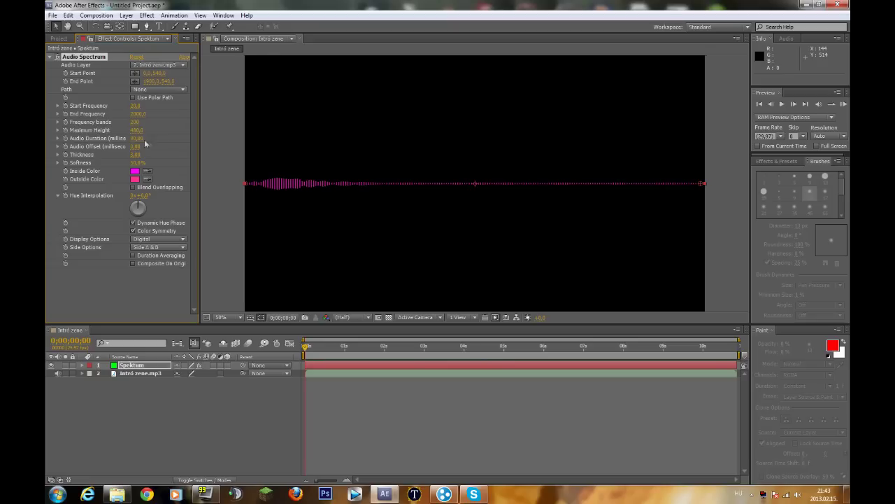
click(137, 130)
text(1000)
key(Return)
click(844, 104)
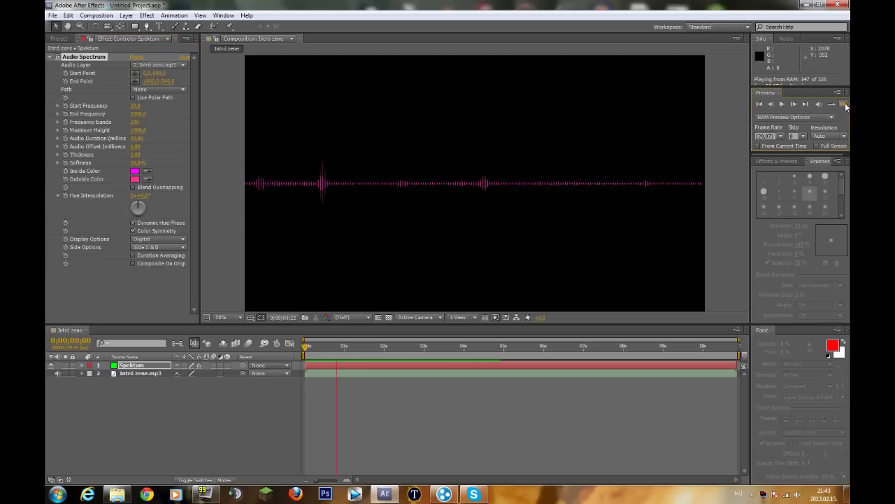
click(265, 172)
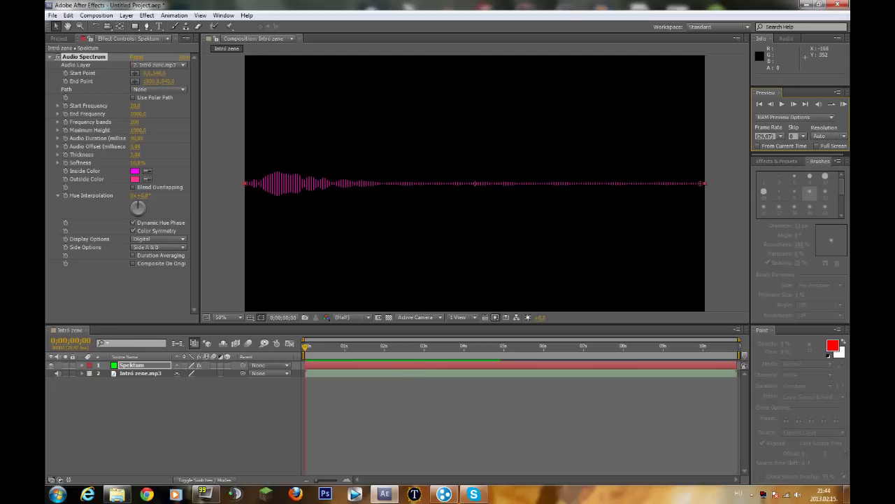
- Try an audio duration of 20, then settle on 70 ms, previewing each
click(136, 138)
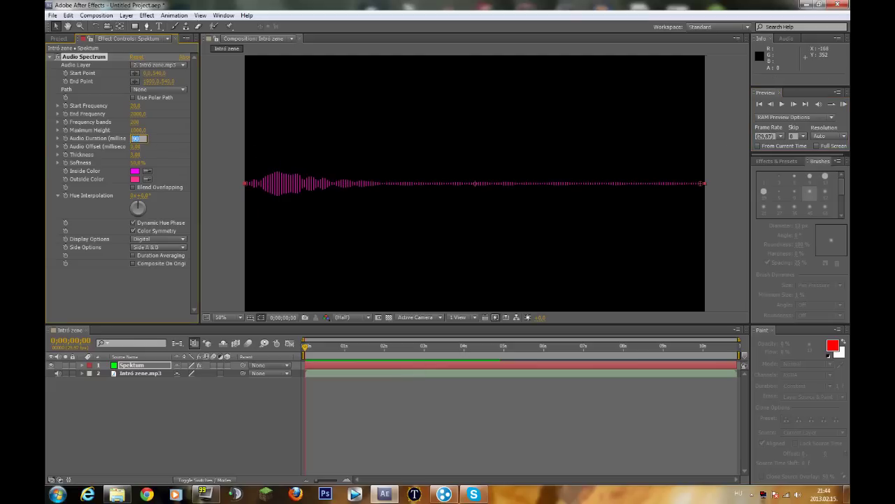
text(20)
key(Return)
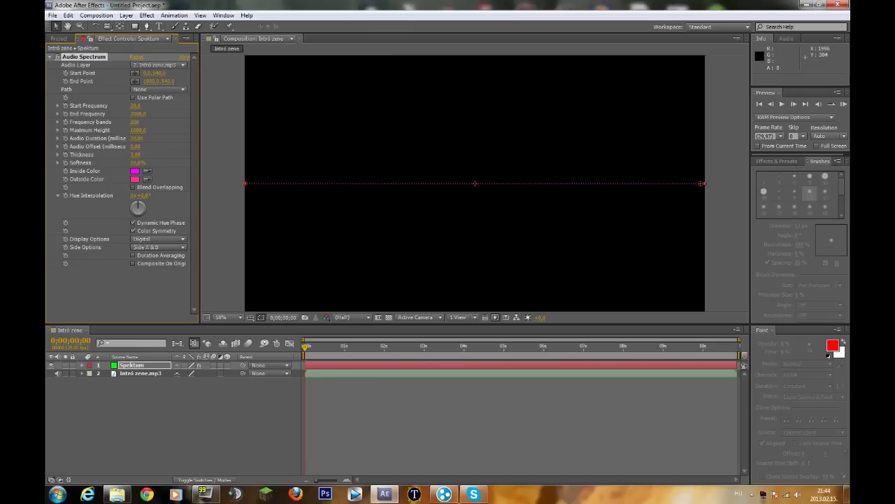
click(844, 104)
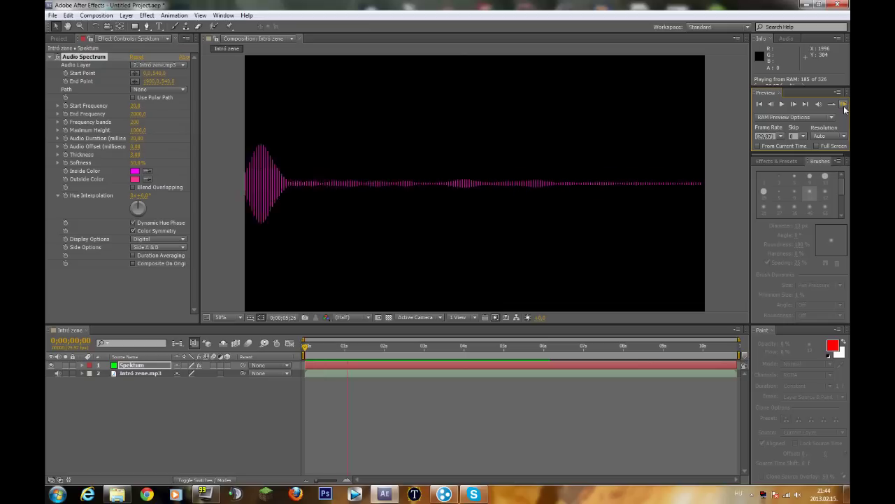
click(146, 147)
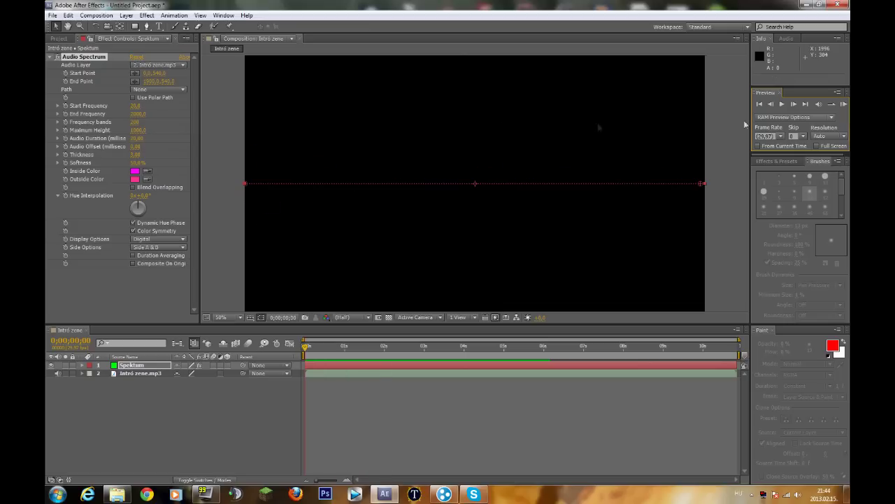
click(137, 139)
text(70)
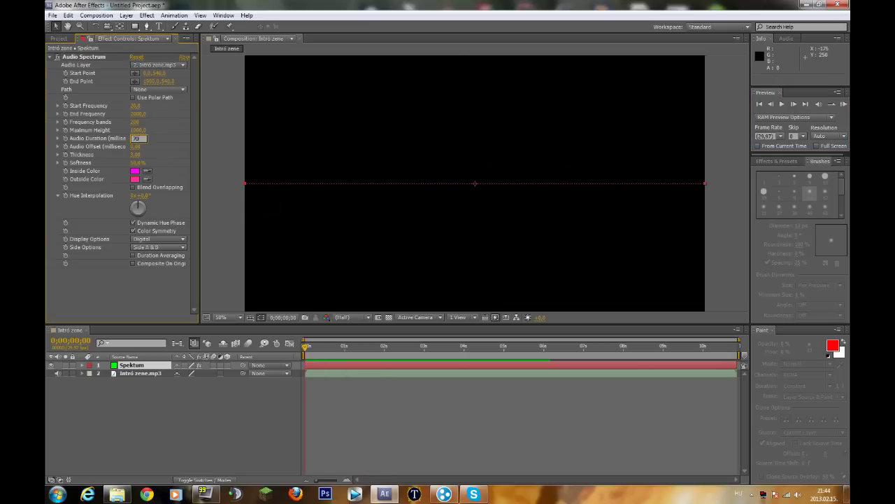
key(Return)
click(843, 105)
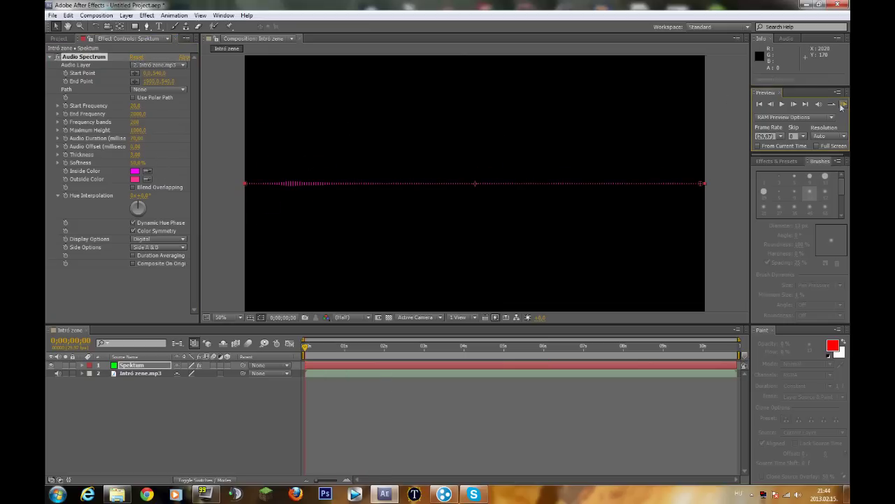
click(845, 105)
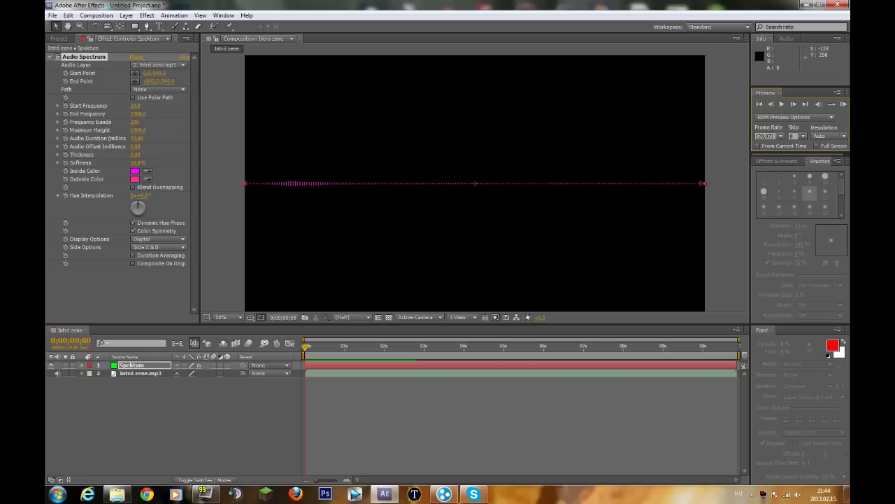
- Try thickness values 10, 1 and 2 before settling on a thickness of 3
click(138, 154)
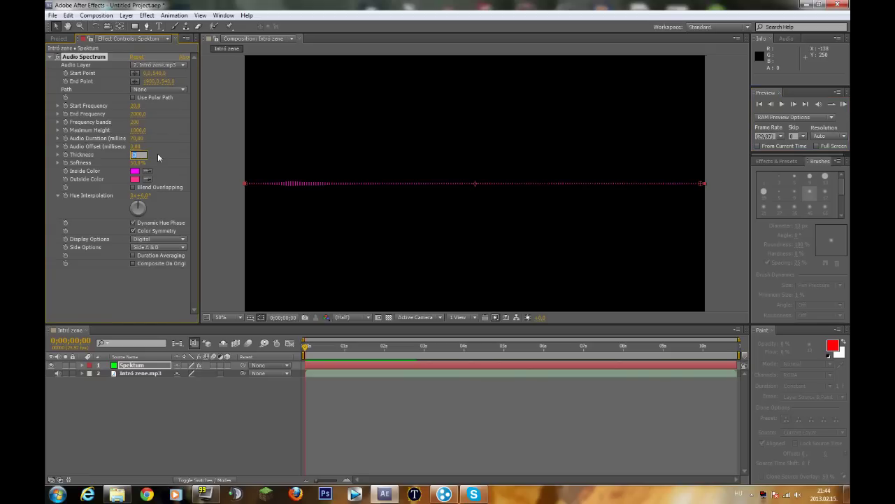
text(10)
key(Return)
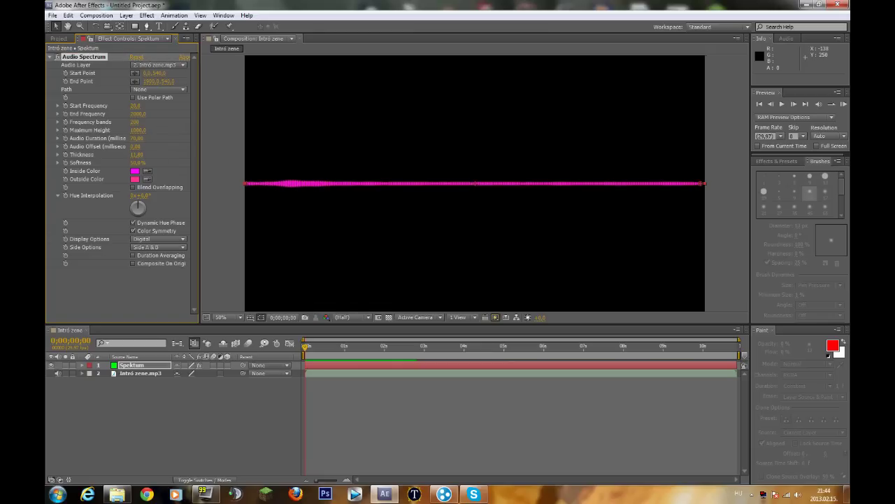
click(138, 154)
text(1)
key(Return)
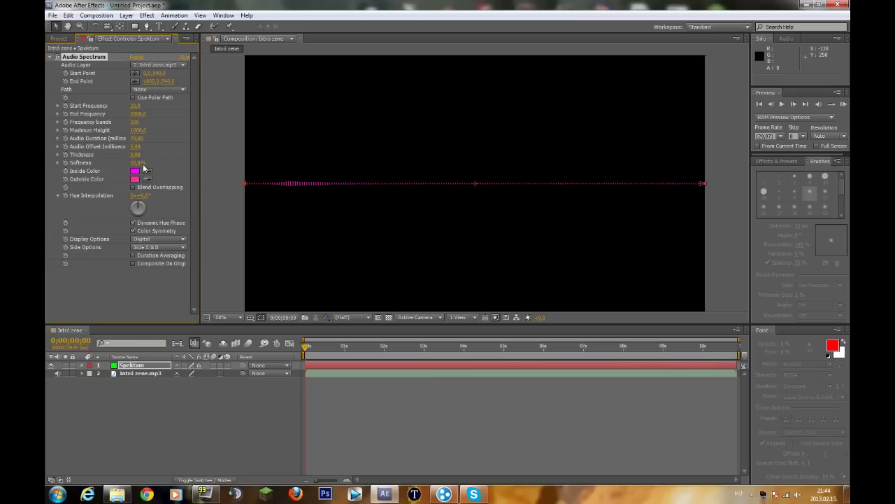
click(138, 154)
text(2)
key(Return)
click(138, 155)
text(3)
key(Return)
drag(138, 163, 168, 163)
scroll(466, 185, up, 4)
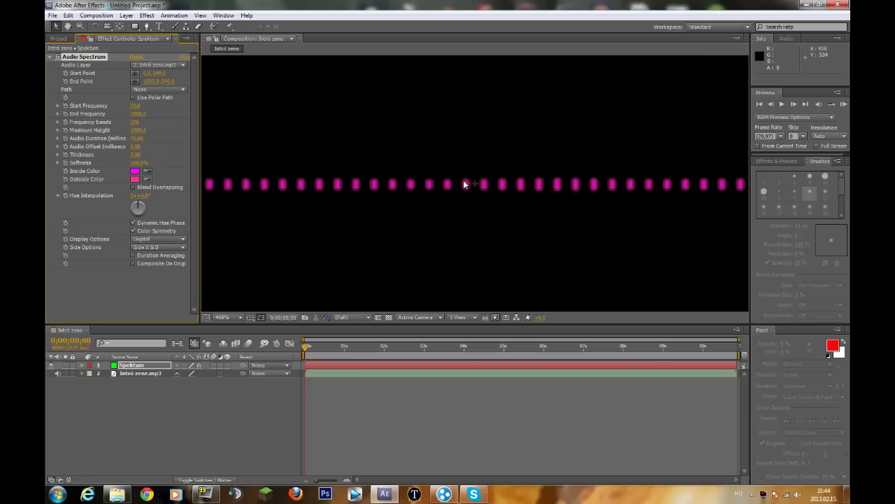
scroll(462, 192, up, 2)
drag(137, 162, 83, 162)
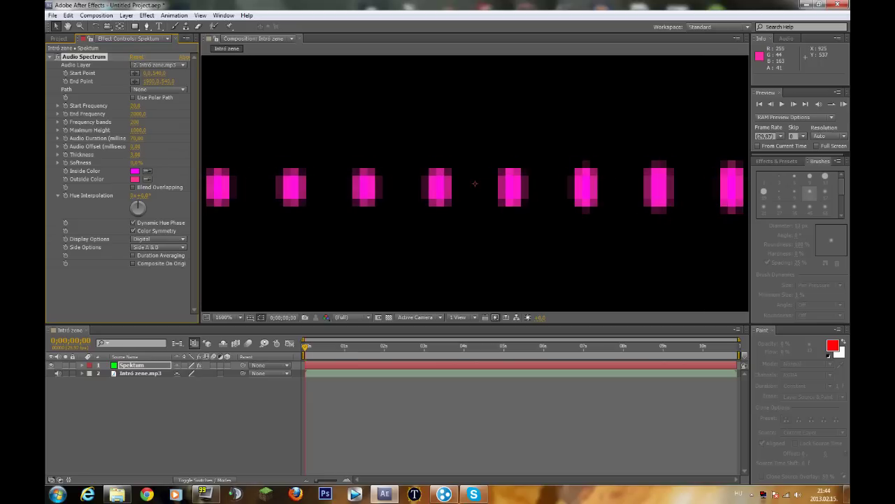
key(ctrl+z)
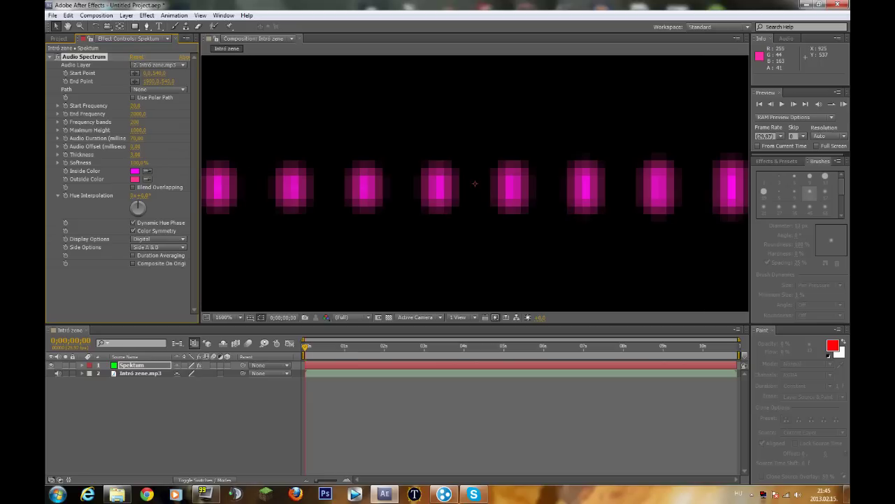
click(137, 162)
text(50)
key(Return)
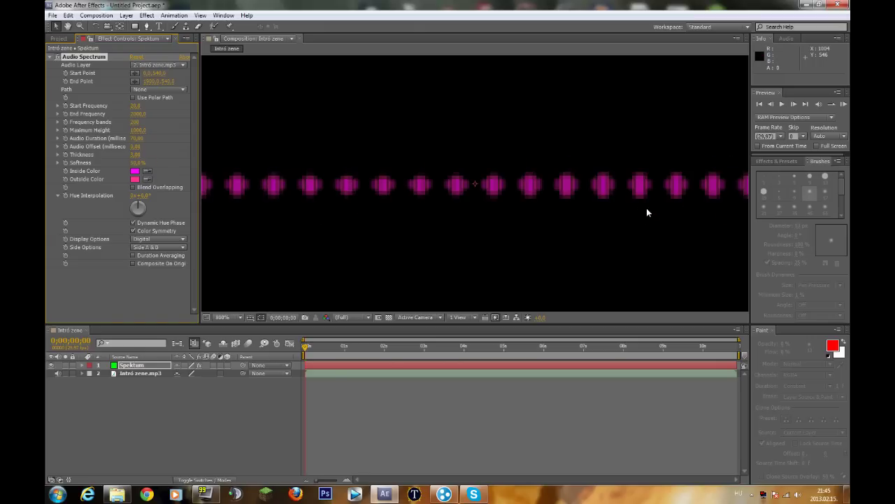
scroll(630, 210, down, 8)
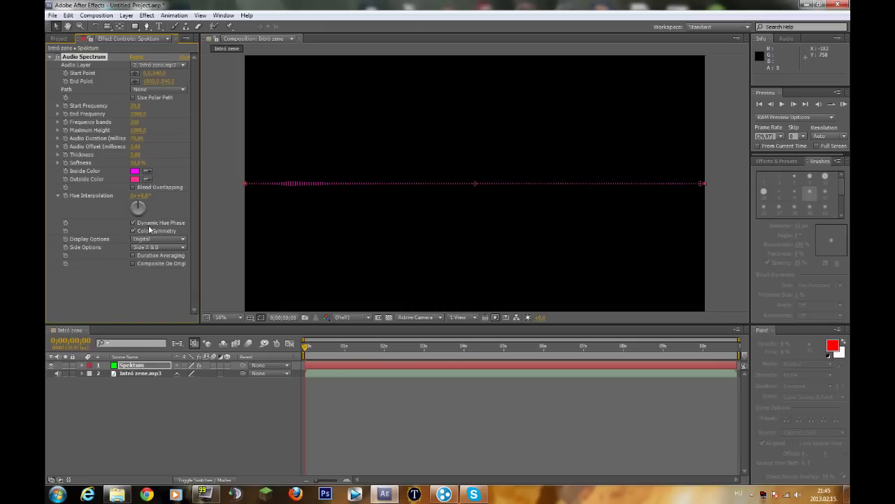
- Make the inside colour blue (001EFF) and the outside colour green (00FF06), then preview
click(135, 171)
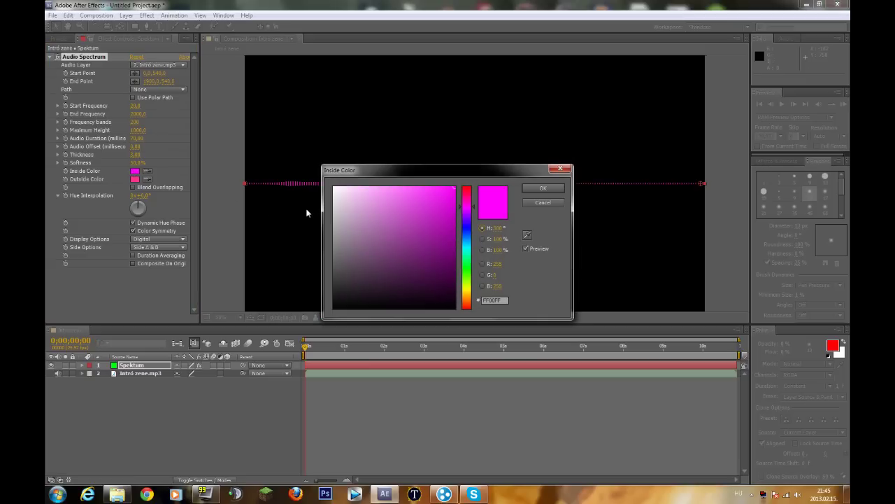
click(469, 230)
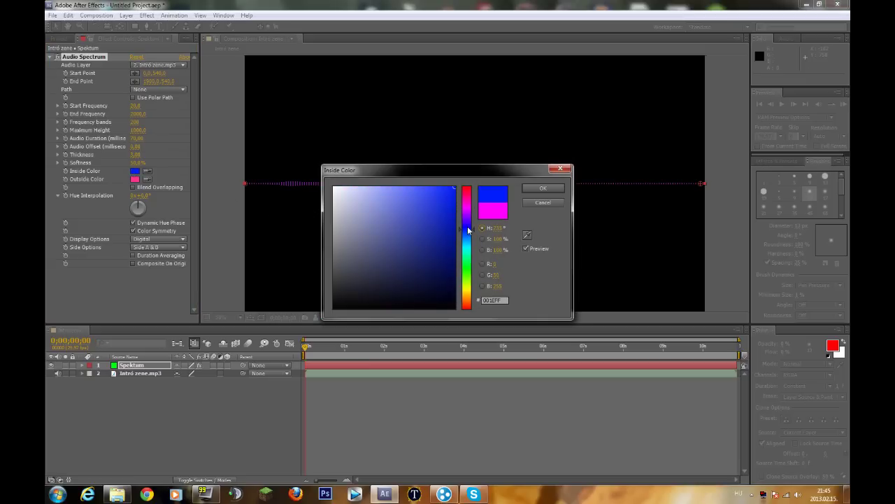
click(539, 189)
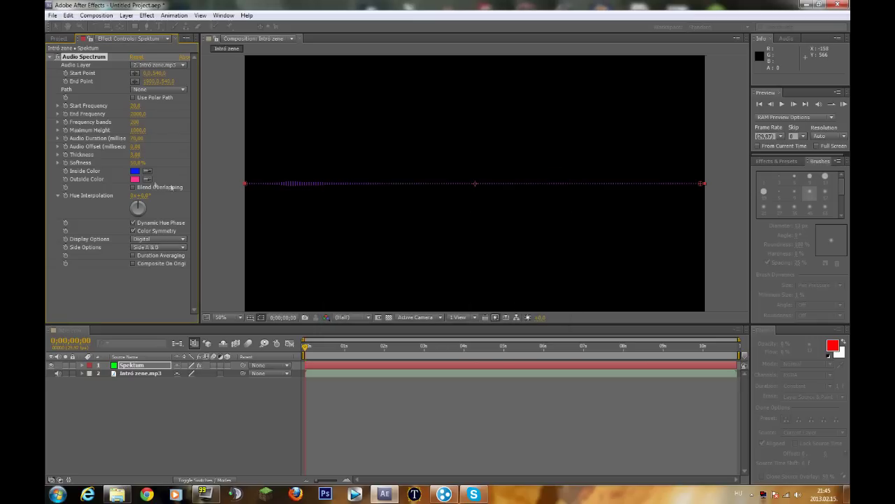
click(135, 180)
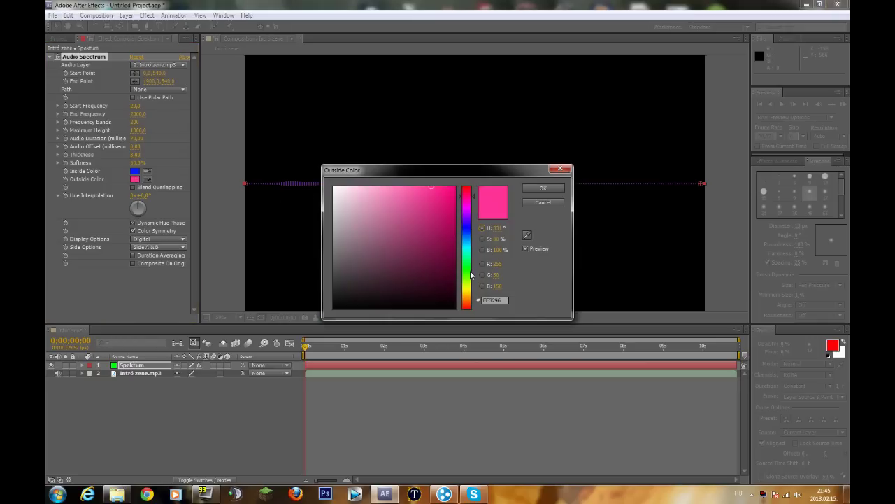
click(468, 267)
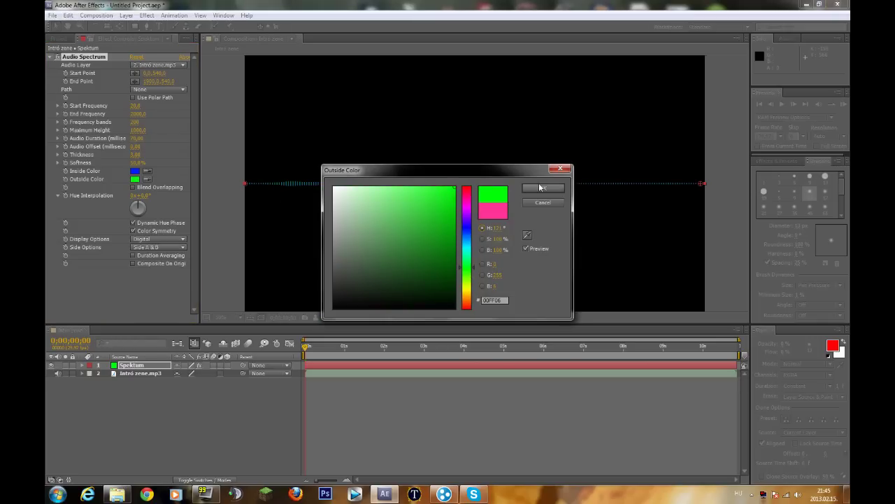
click(539, 188)
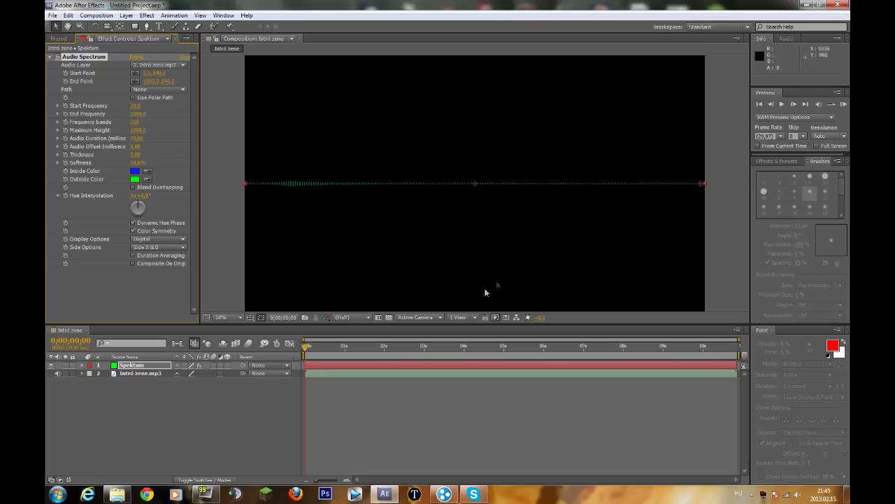
click(843, 104)
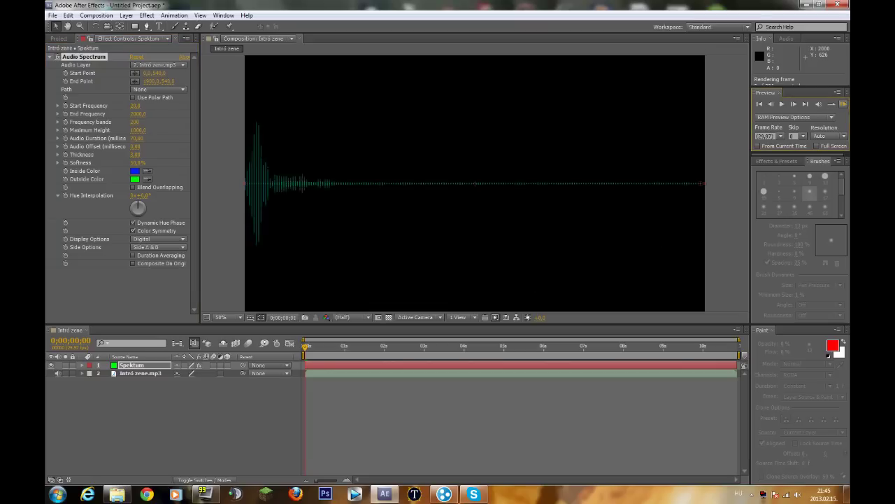
- Raise Hue Interpolation to about seven cycles and preview the hue-cycling bars
click(845, 104)
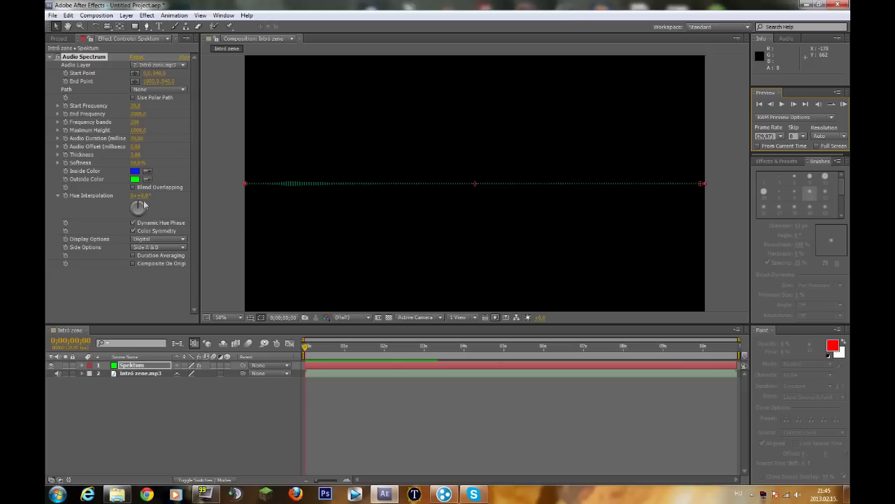
click(136, 195)
drag(138, 207, 145, 210)
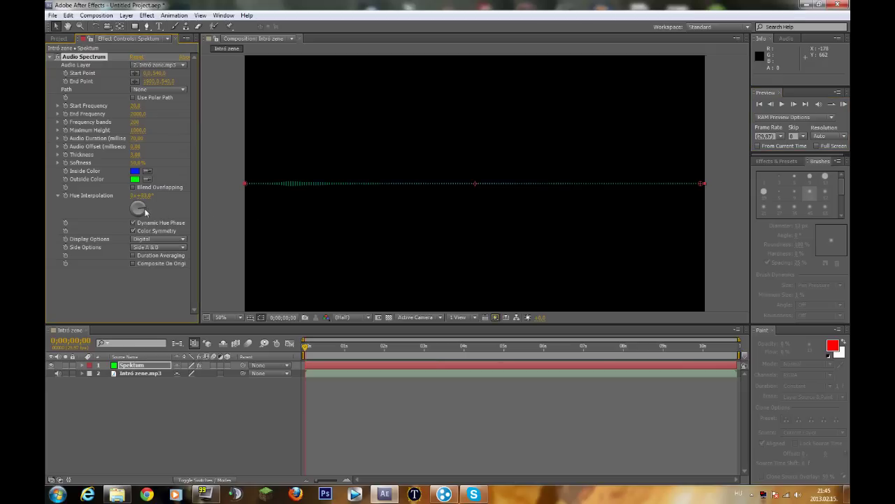
drag(142, 214, 124, 205)
drag(145, 207, 134, 200)
drag(139, 198, 131, 225)
drag(153, 198, 148, 226)
drag(141, 195, 162, 190)
drag(105, 206, 103, 198)
click(844, 105)
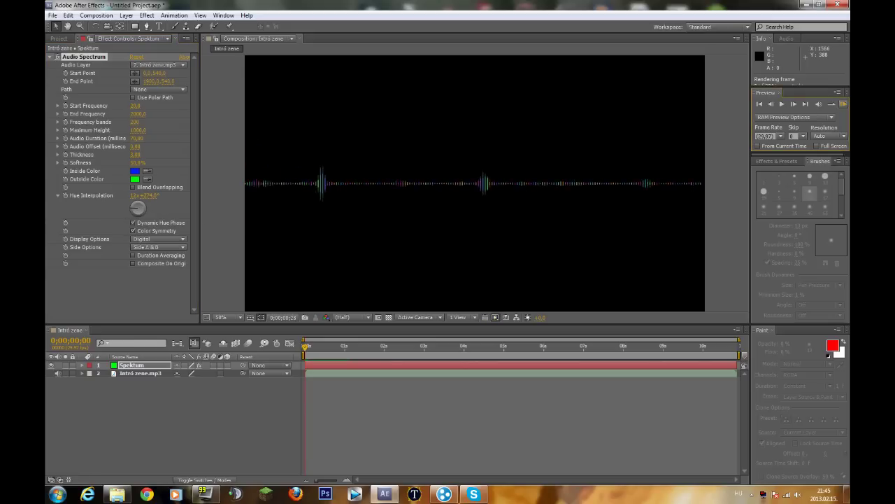
click(256, 186)
- Fine-tune the Hue Interpolation angle to shift the spectrum colours and preview again
click(135, 195)
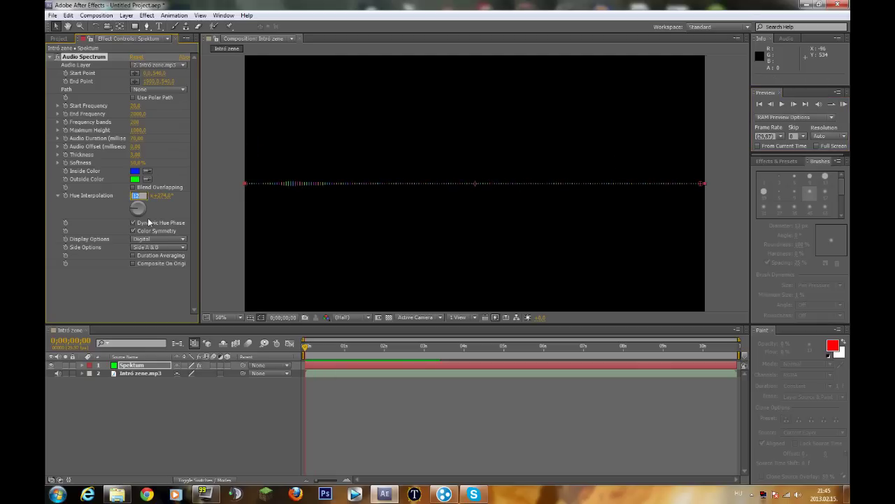
text(0)
key(Return)
drag(142, 207, 137, 217)
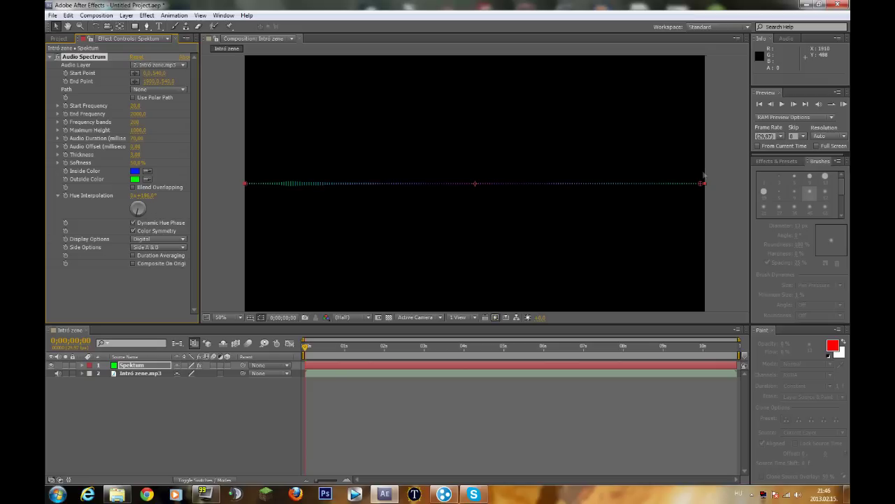
click(844, 104)
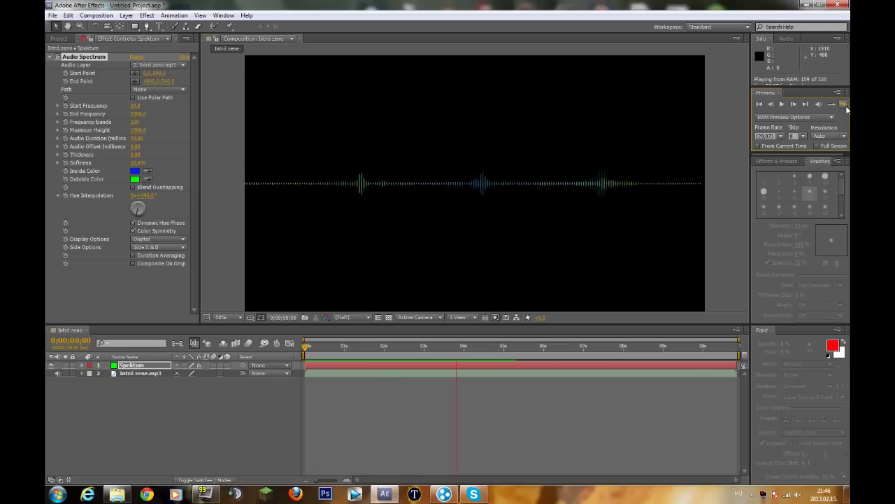
click(846, 107)
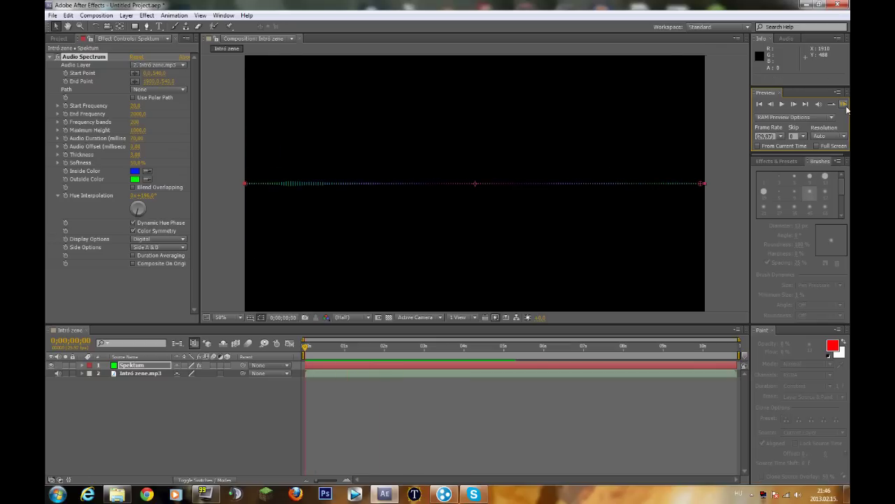
- Toggle Dynamic Hue Phase and turn on Color Symmetry
click(133, 223)
click(132, 231)
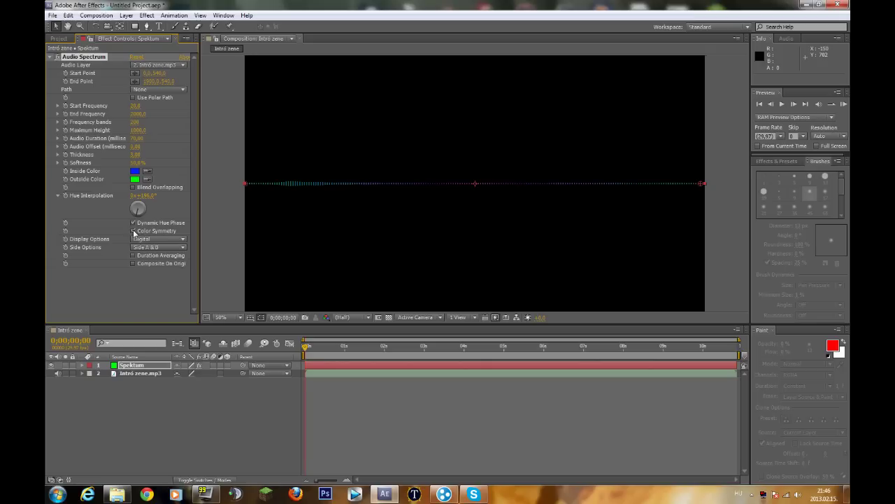
click(133, 231)
- Add a Glow effect from the Stylize category to the Spektum layer
click(147, 15)
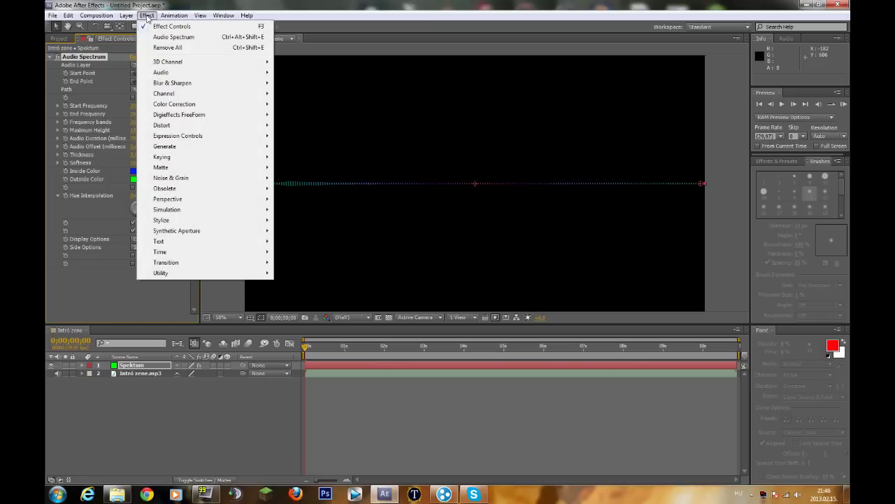
mouse_move(217, 170)
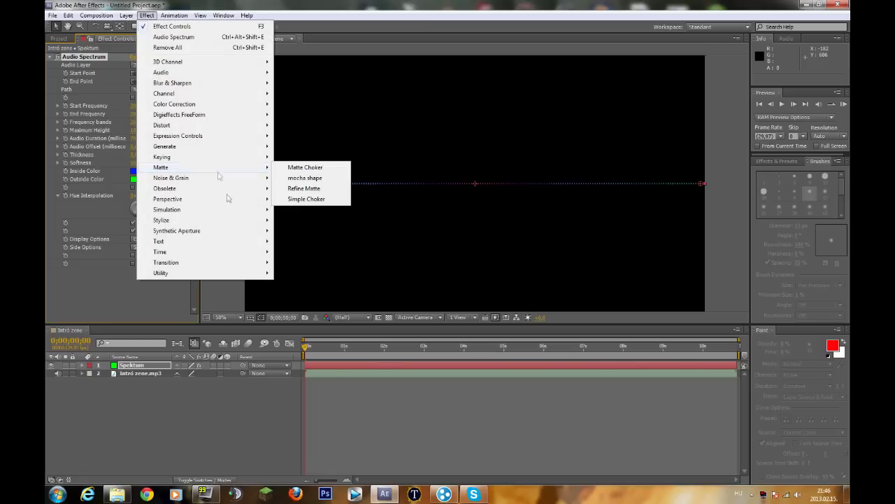
mouse_move(219, 219)
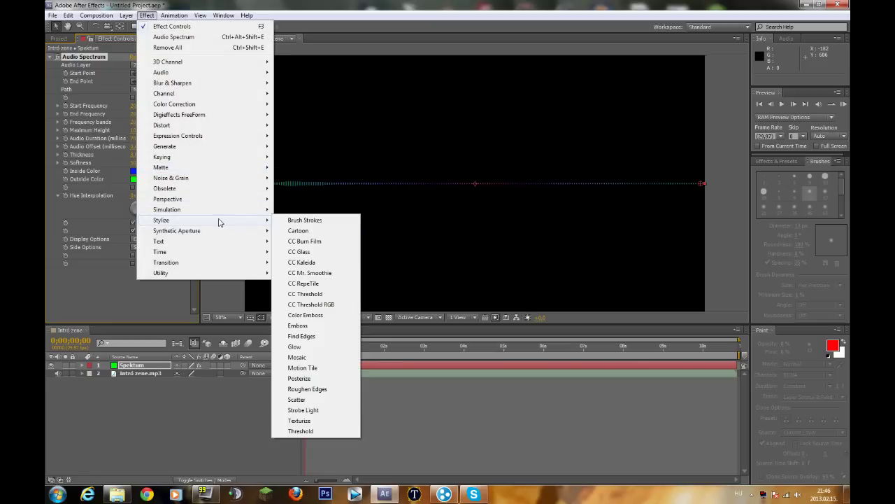
click(312, 347)
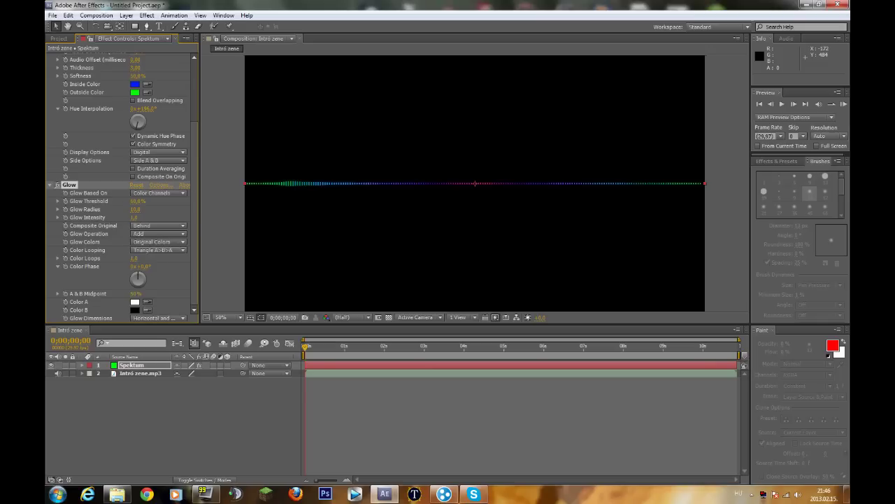
- Set the Spektum layer's Glow Threshold to 50%
drag(134, 201, 161, 205)
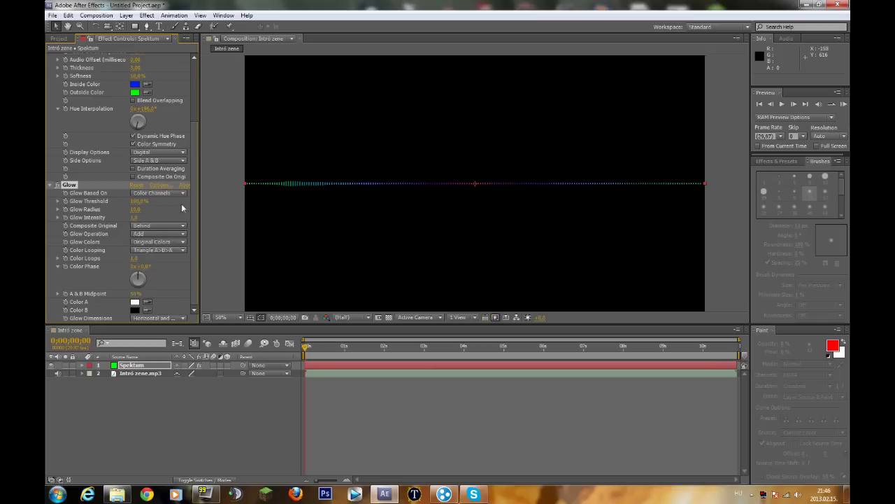
drag(135, 201, 105, 202)
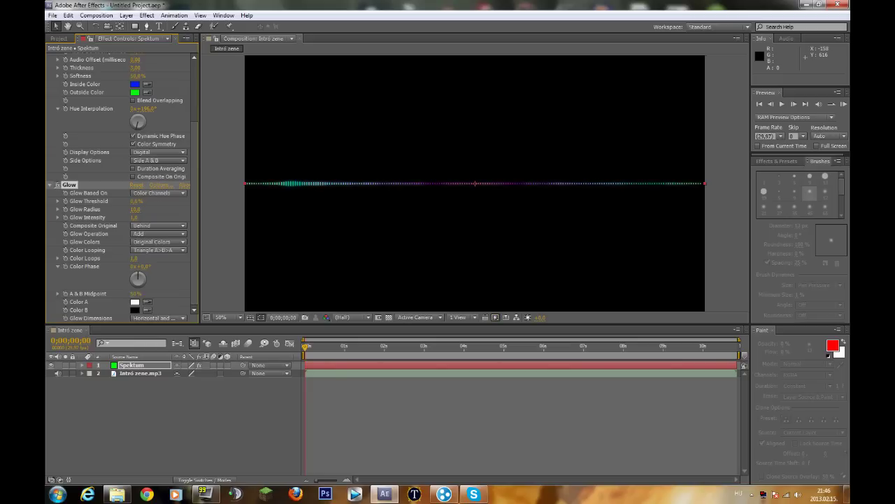
key(period)
key(period)
key(period)
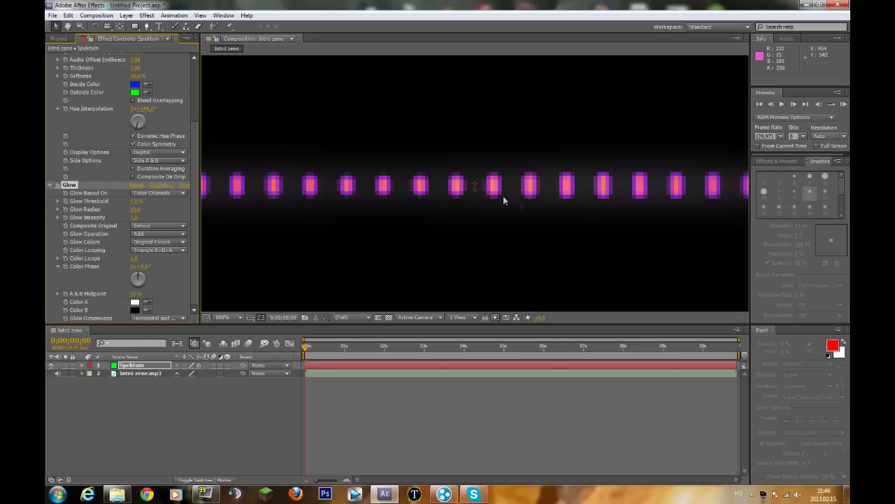
click(430, 198)
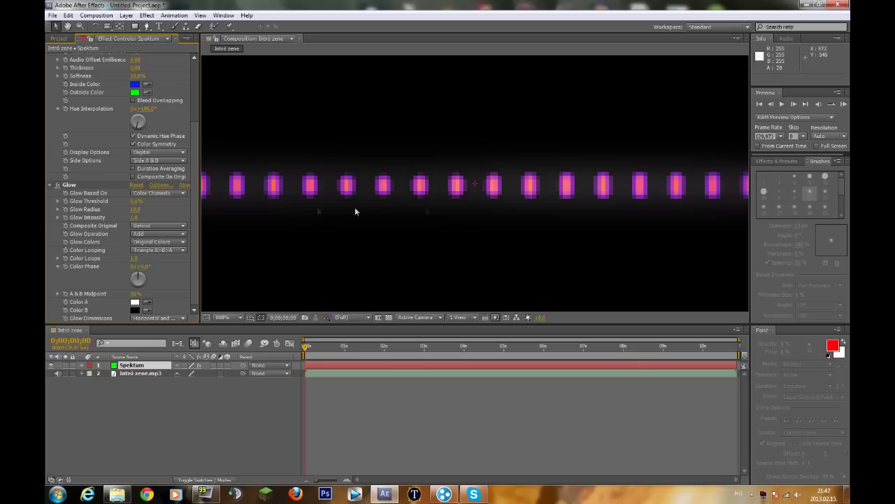
drag(135, 201, 144, 201)
key(comma)
key(comma)
key(comma)
key(comma)
key(comma)
key(comma)
key(period)
key(period)
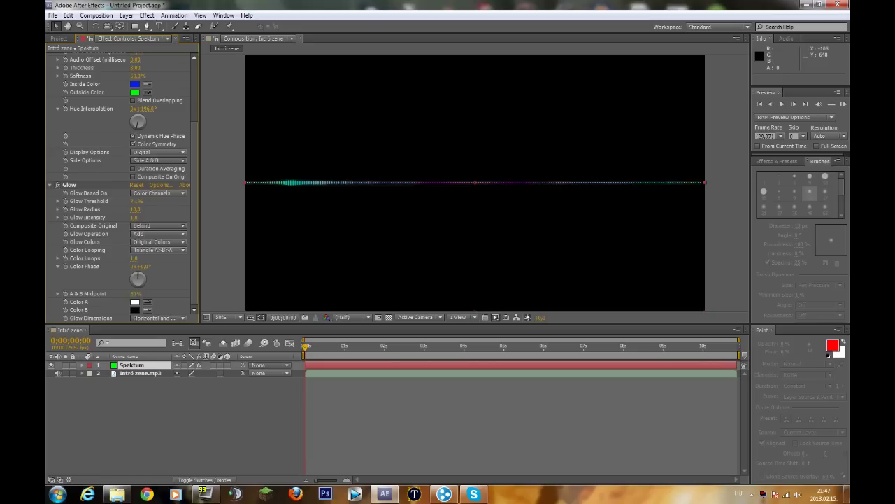
click(139, 203)
text(50)
key(Return)
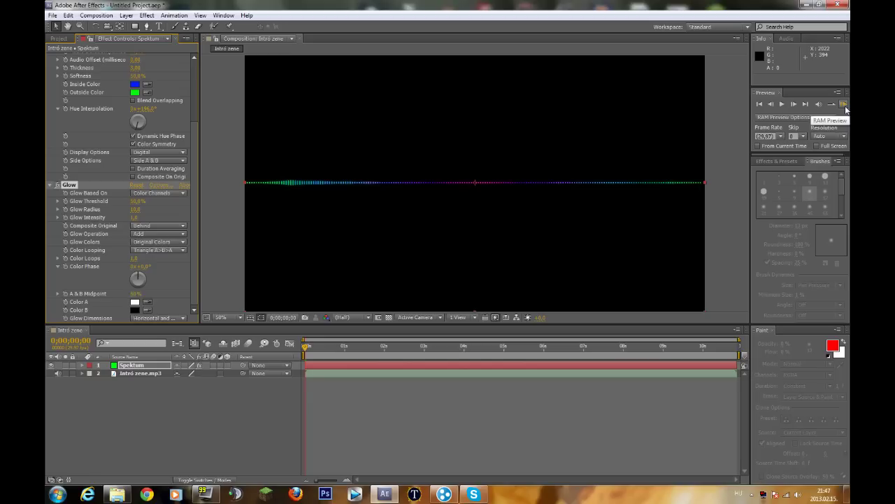
- Preview the glowing spectrum, then scrub the Glow Radius above its default 10
click(844, 105)
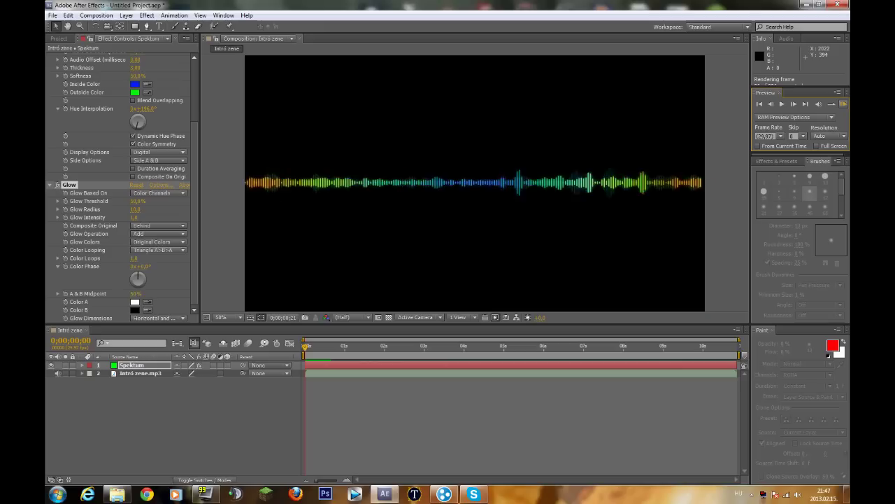
click(197, 258)
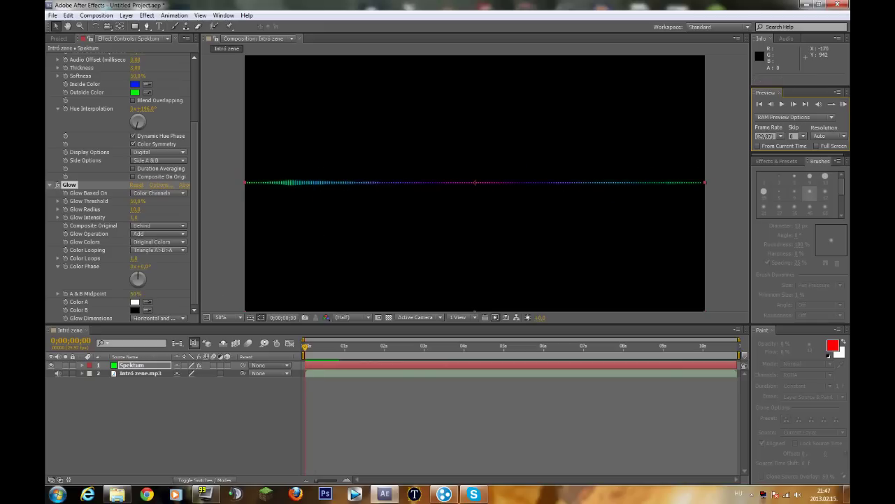
drag(135, 209, 156, 209)
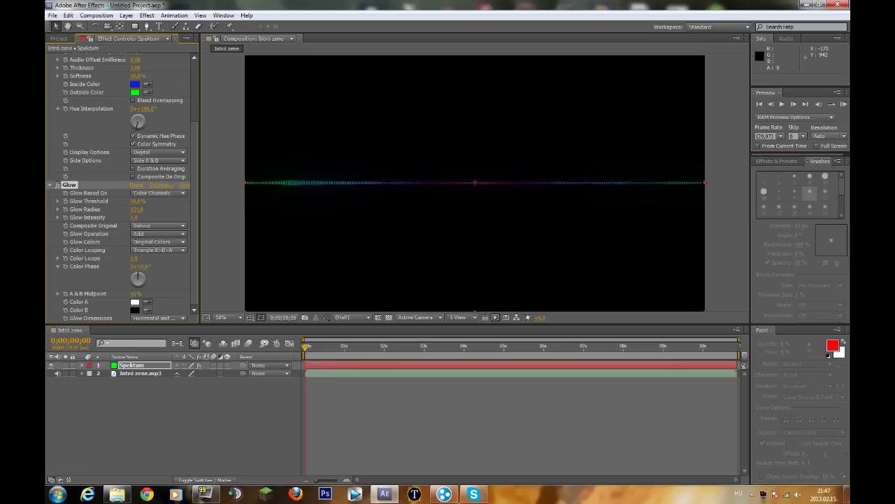
- Set Glow Radius to 100 and Glow Intensity to 2
click(137, 209)
text(100)
key(Return)
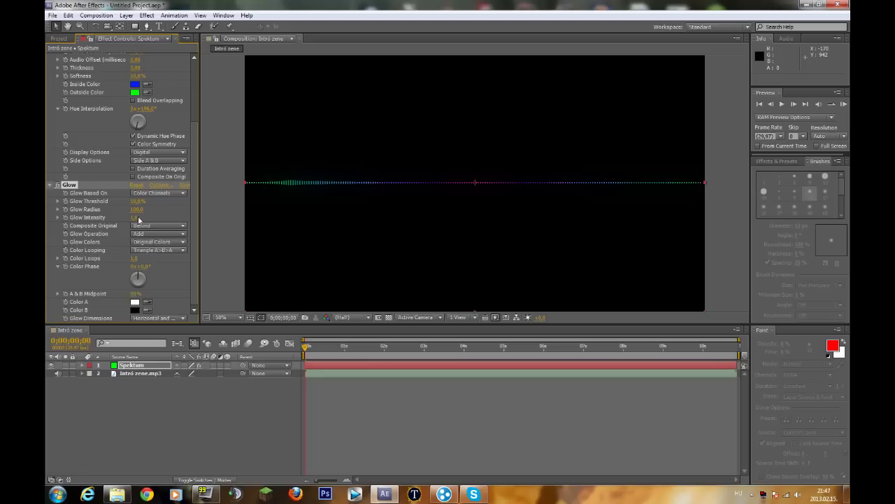
drag(135, 217, 139, 217)
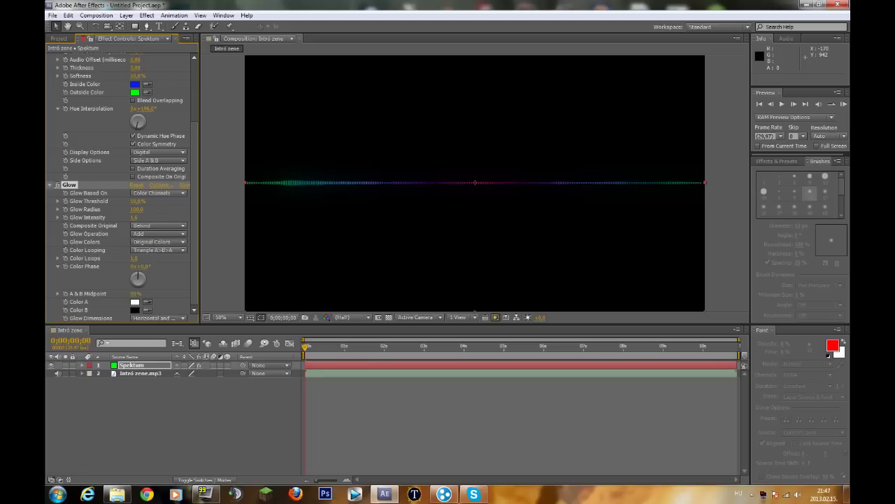
drag(135, 217, 140, 216)
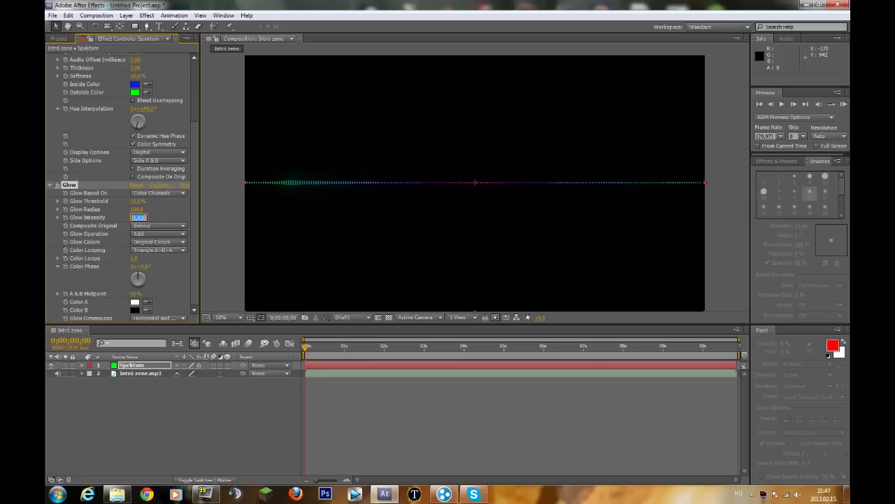
- Preview the stronger glow and try the Color Phase dial, leaving it at 0°
click(843, 104)
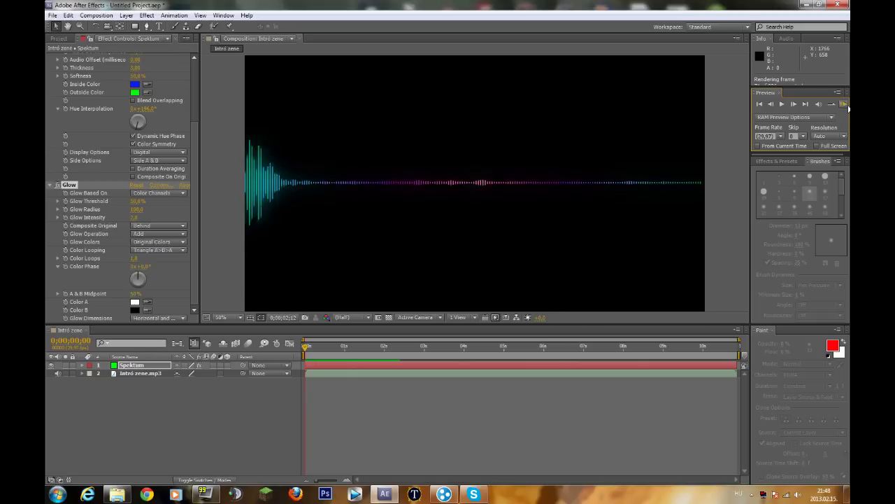
key(space)
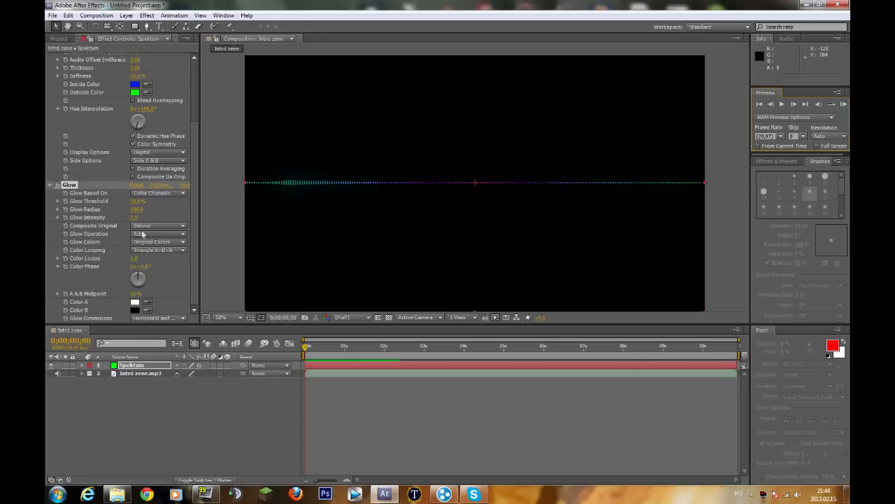
drag(138, 277, 141, 285)
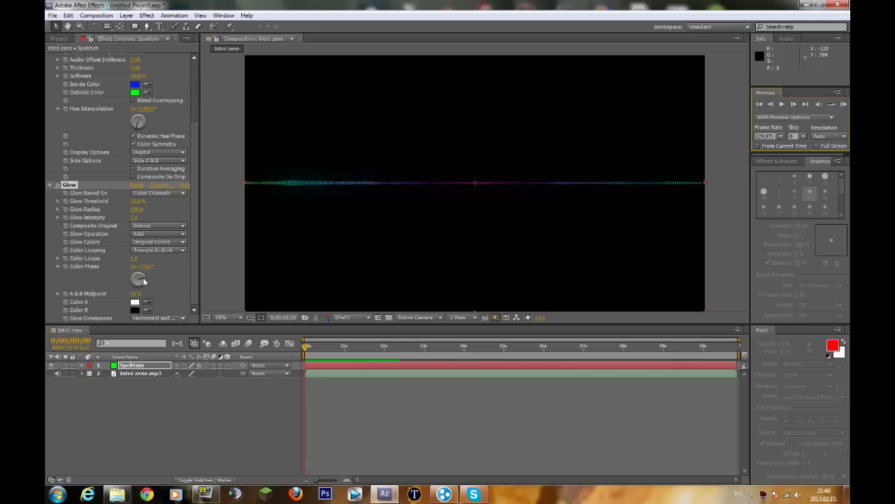
click(144, 266)
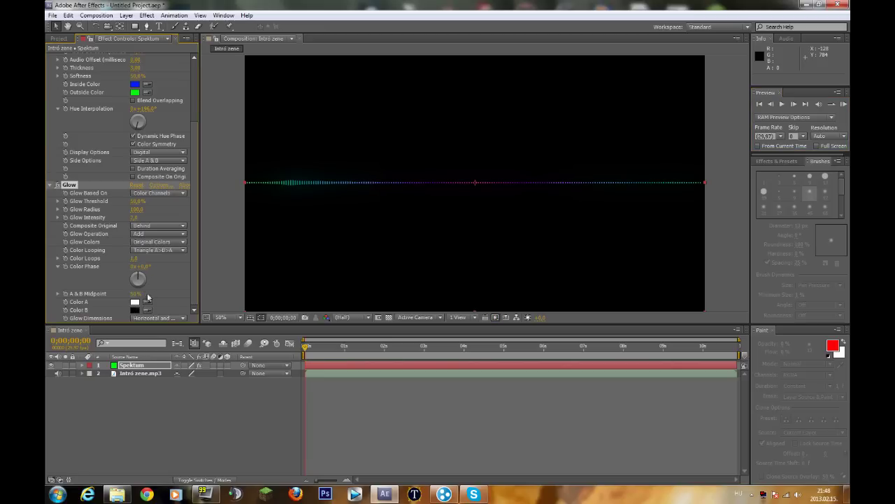
- Make glow Color A light green and pick white in the Color B picker
click(135, 303)
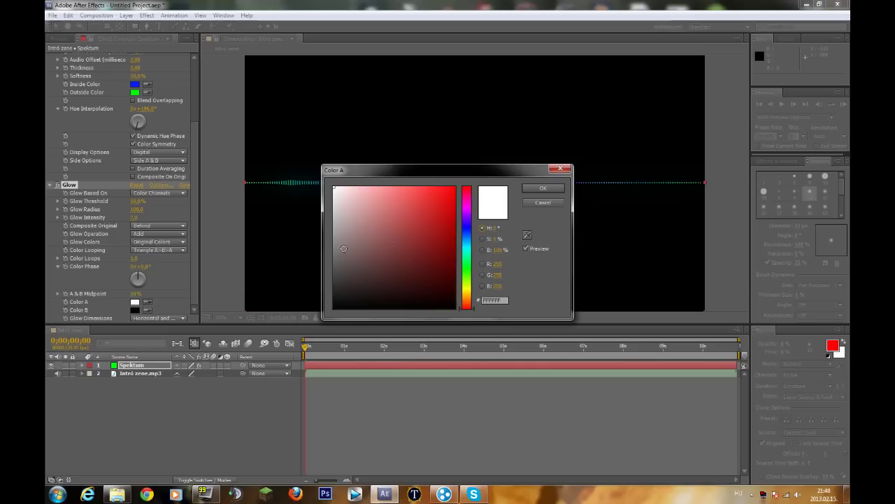
drag(463, 270, 467, 266)
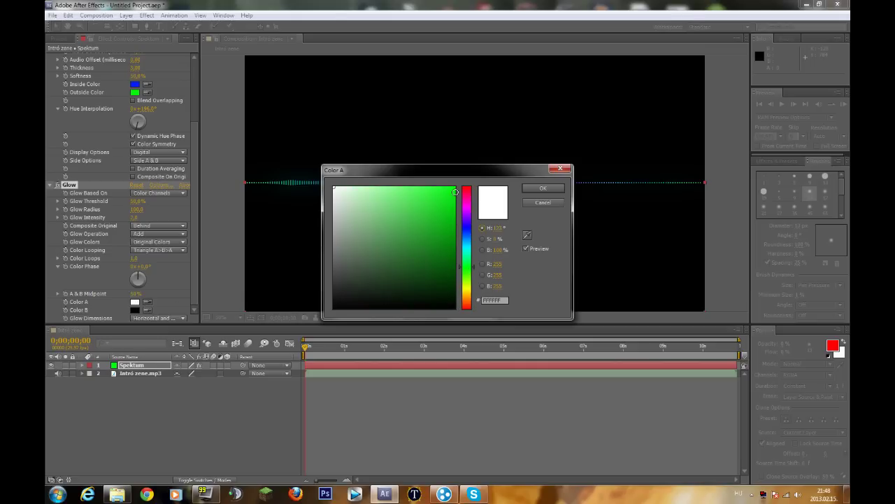
click(453, 189)
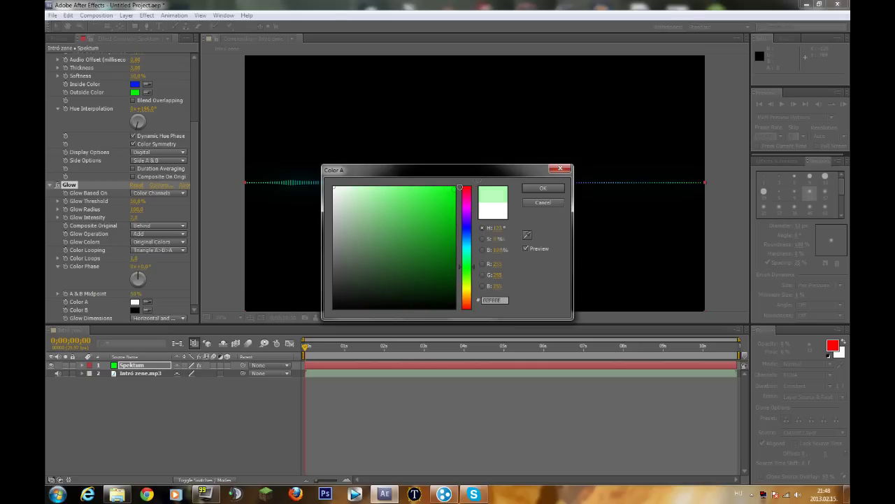
click(543, 189)
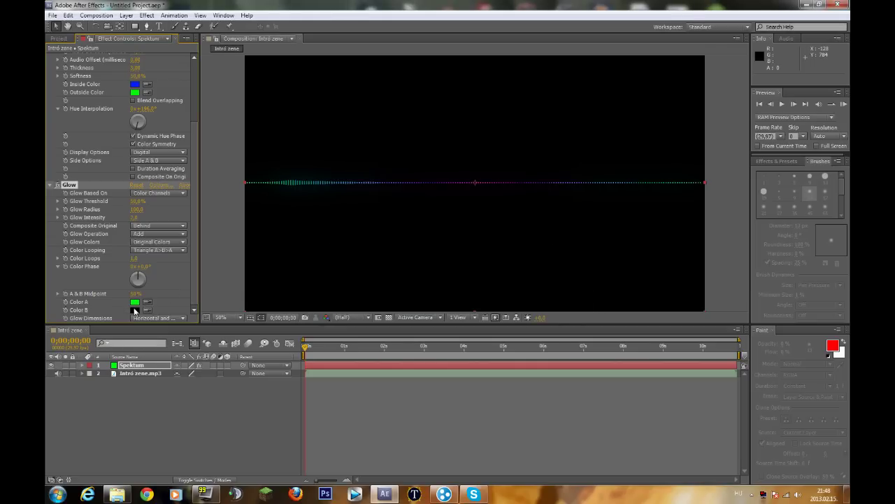
click(135, 310)
drag(361, 194, 334, 187)
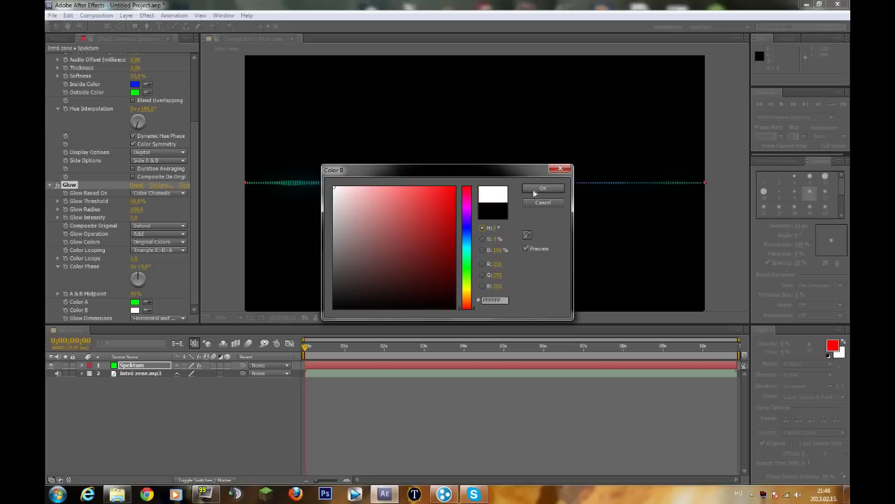
- Apply white as the glow's Color B
click(537, 188)
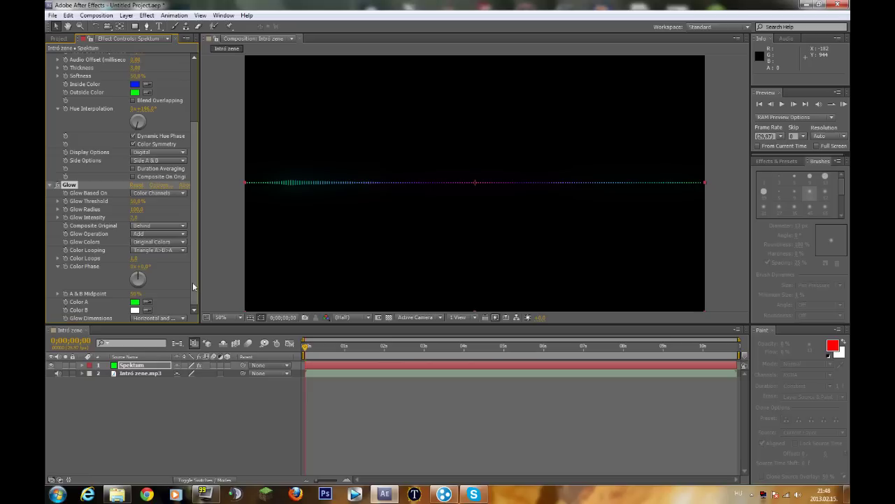
scroll(160, 241, up, 3)
scroll(160, 241, down, 3)
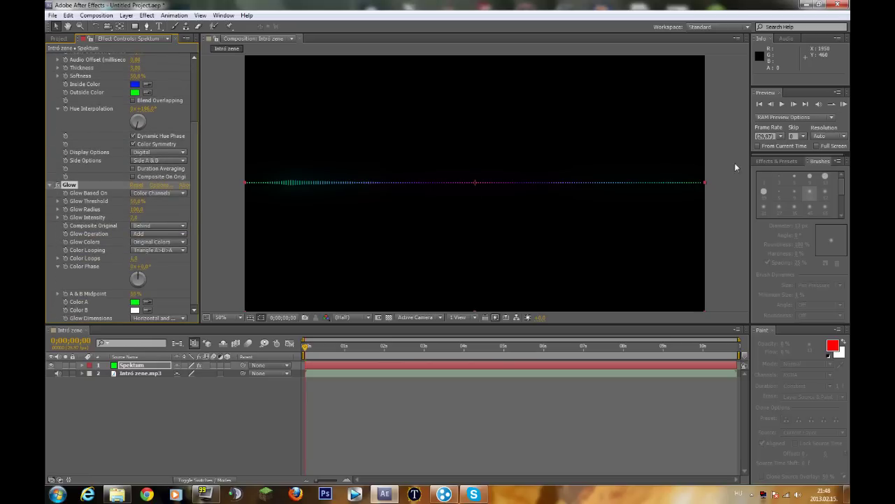
- Preview the glowing spectrum with its audio and stop back at the start
click(844, 104)
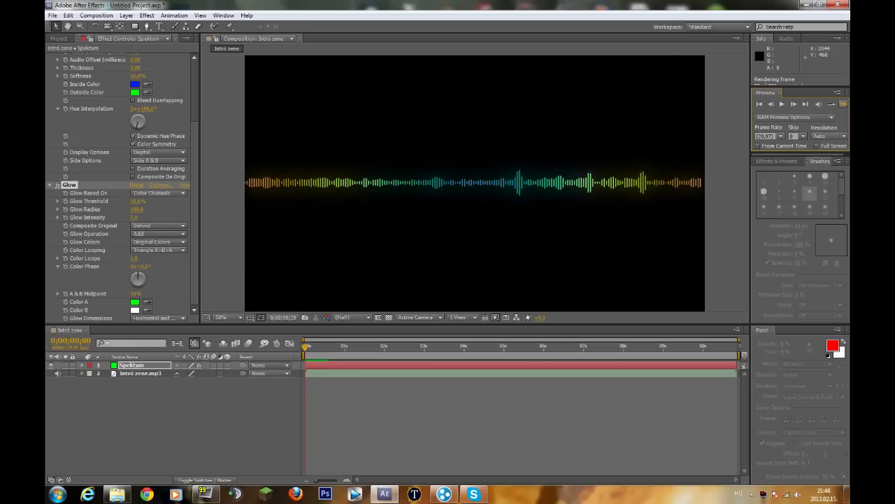
click(844, 103)
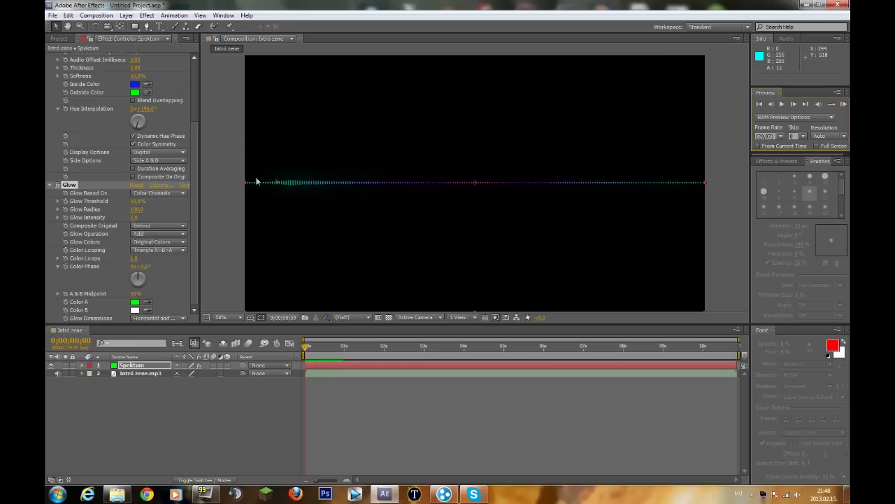
scroll(160, 181, up, 2)
scroll(159, 177, up, 2)
scroll(160, 177, down, 4)
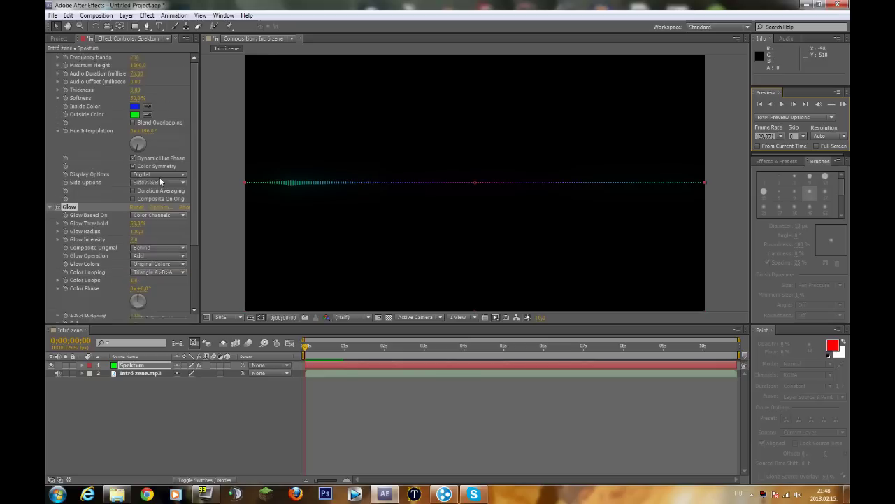
key(Return)
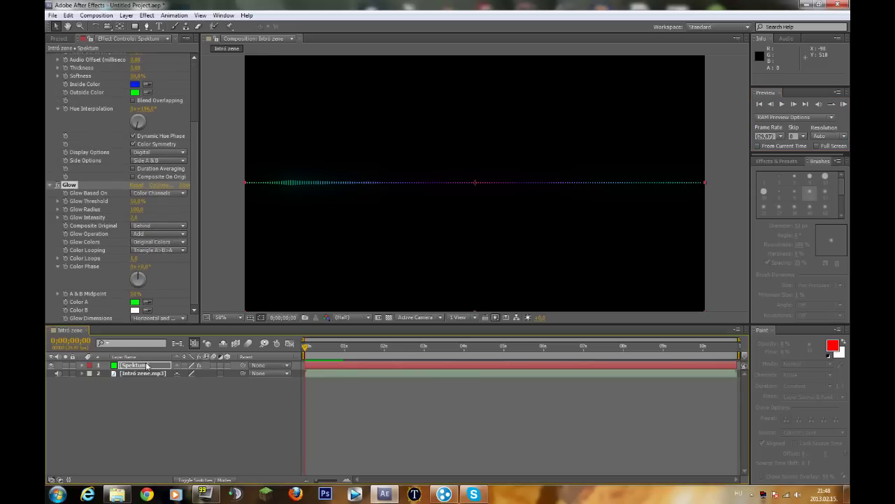
- Duplicate the Spektum layer with Ctrl+D and select the second copy
click(142, 358)
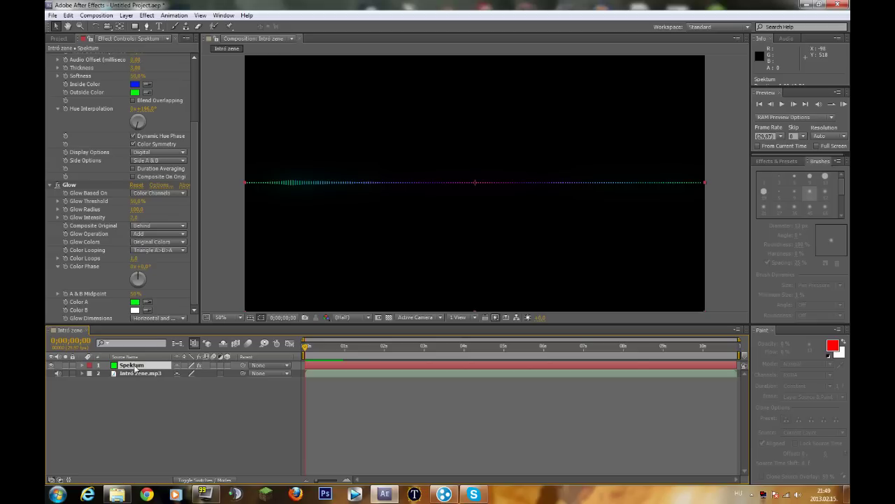
key(ctrl+d)
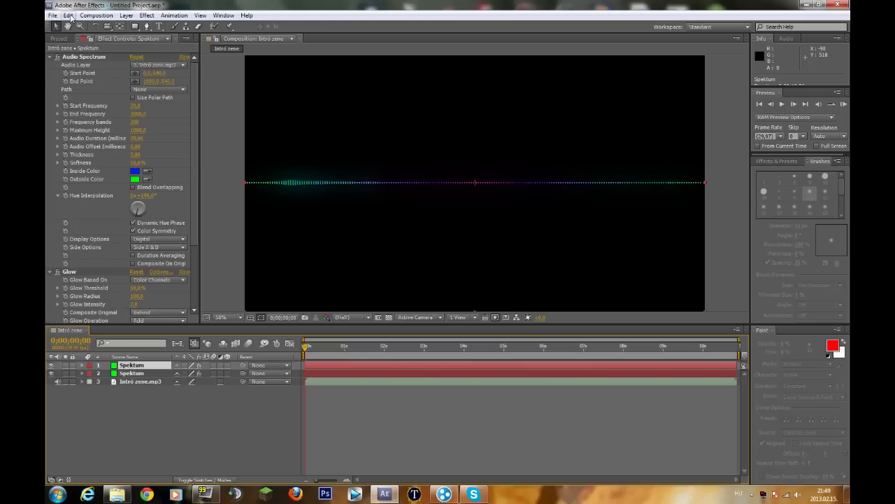
click(68, 16)
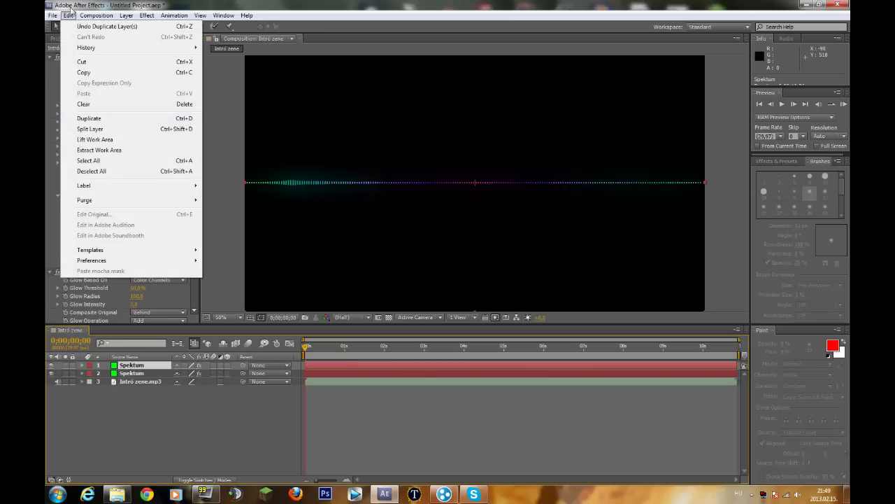
click(70, 14)
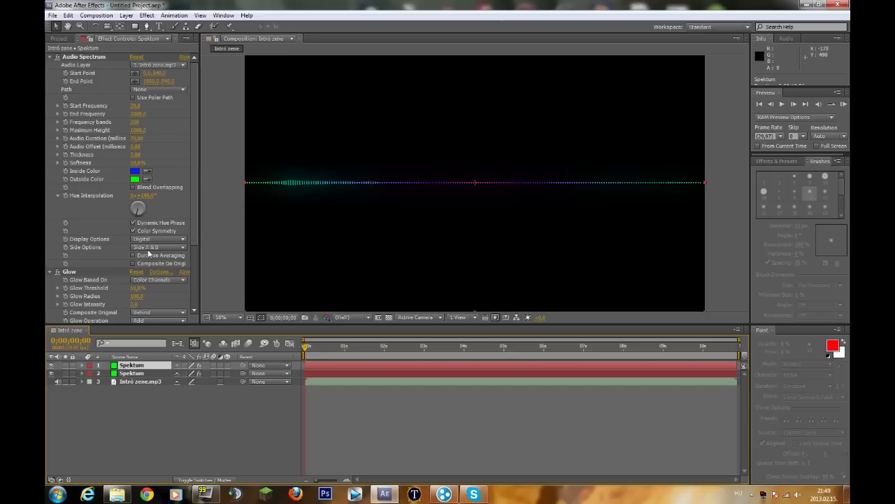
click(130, 373)
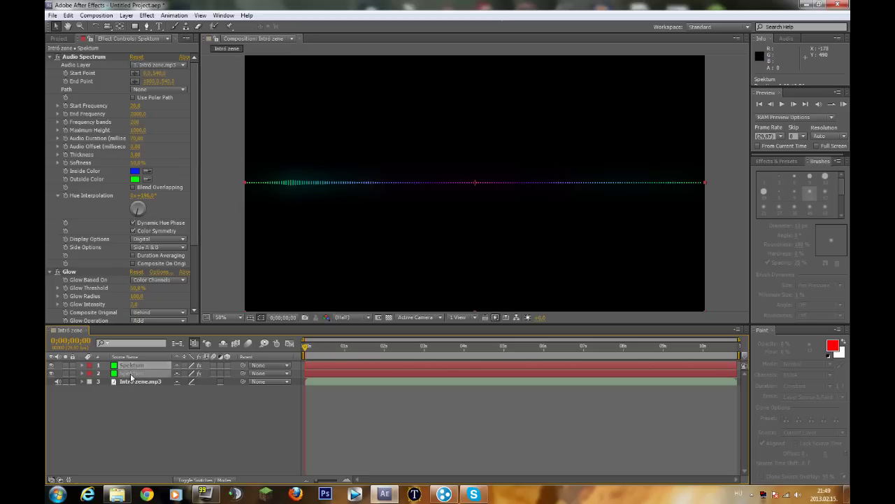
- Set the second Spektum to Analog dots with 500 frequency bands and 1700 maximum height
click(153, 240)
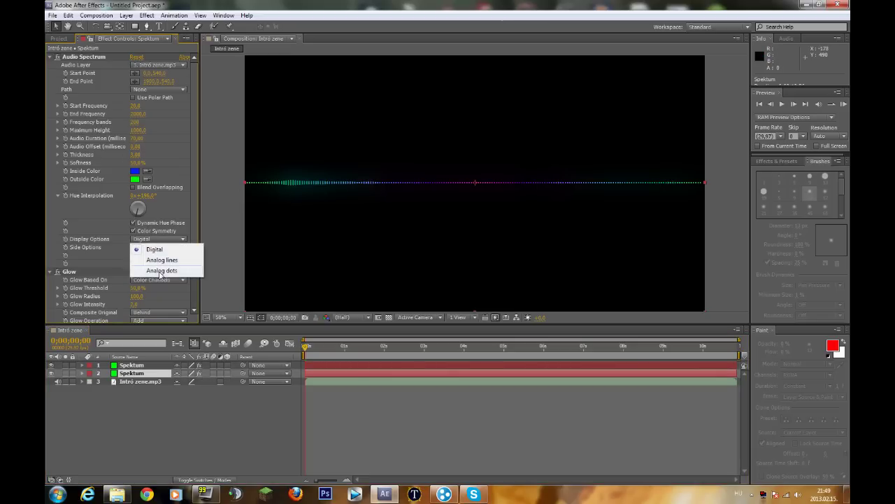
click(161, 270)
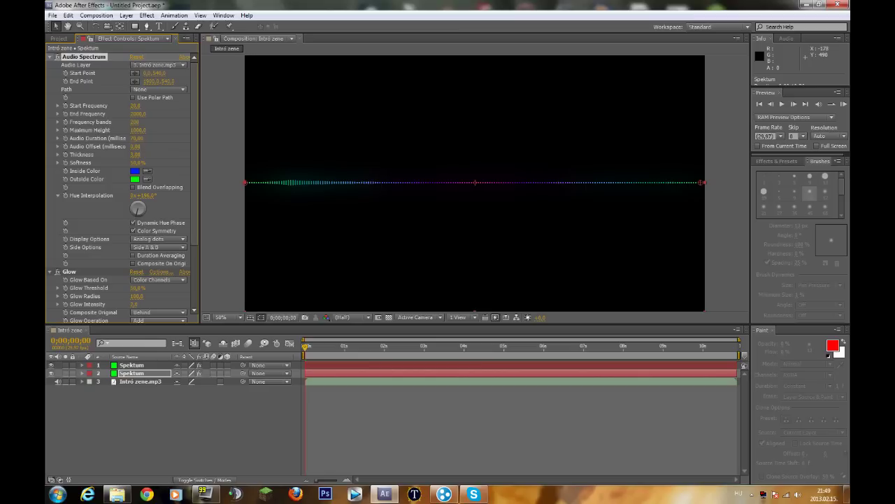
text(5)
key(Return)
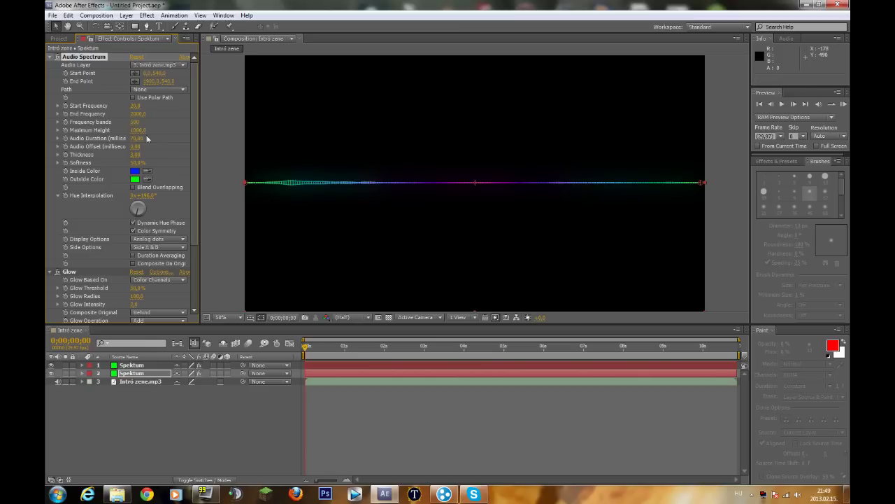
click(138, 130)
text(1)
key(Return)
click(341, 410)
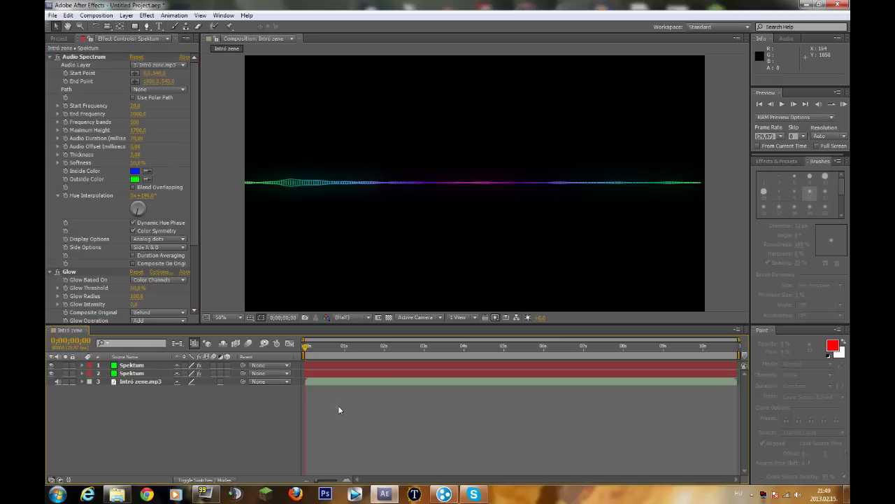
- Preview both spectrum layers with the music, then select the top Spektum layer
click(844, 104)
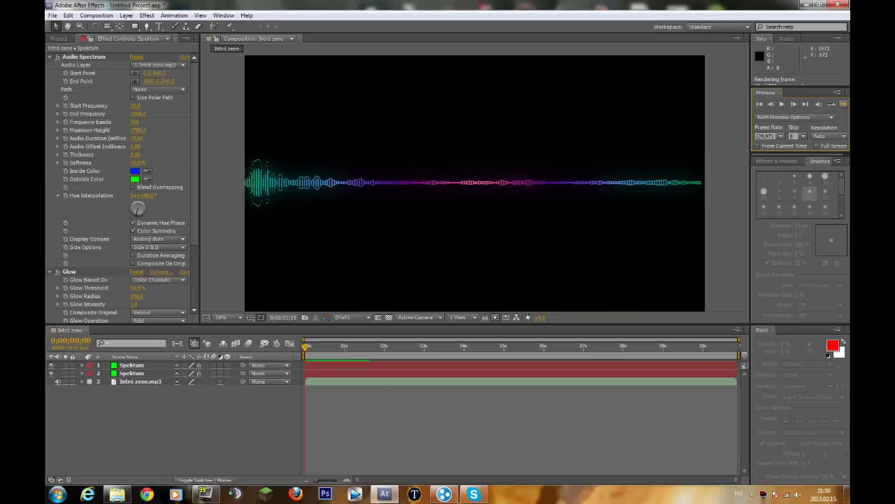
click(844, 105)
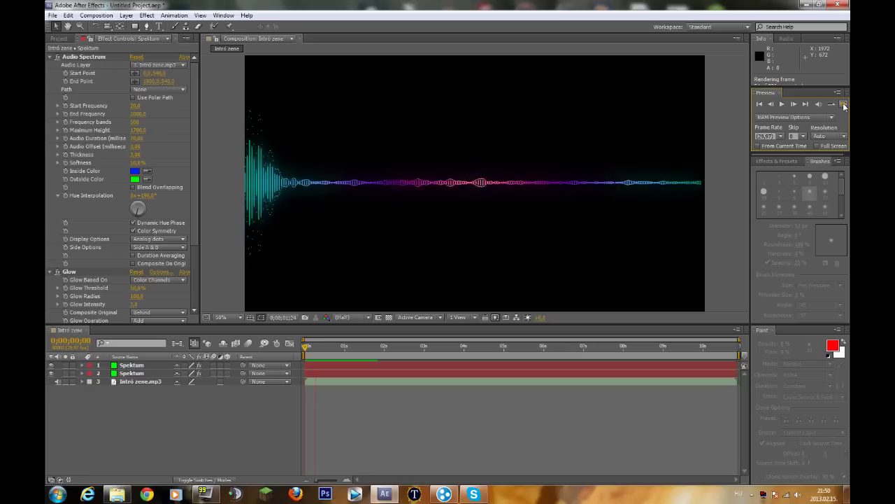
click(844, 105)
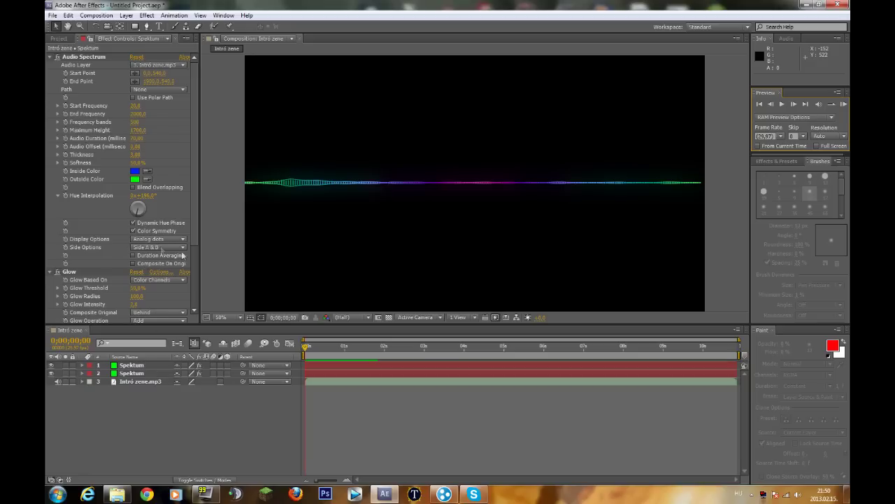
click(139, 365)
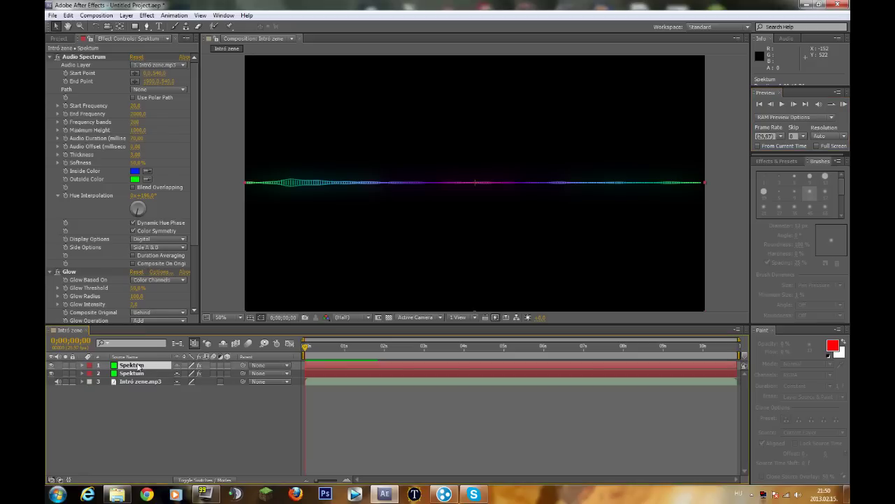
click(149, 241)
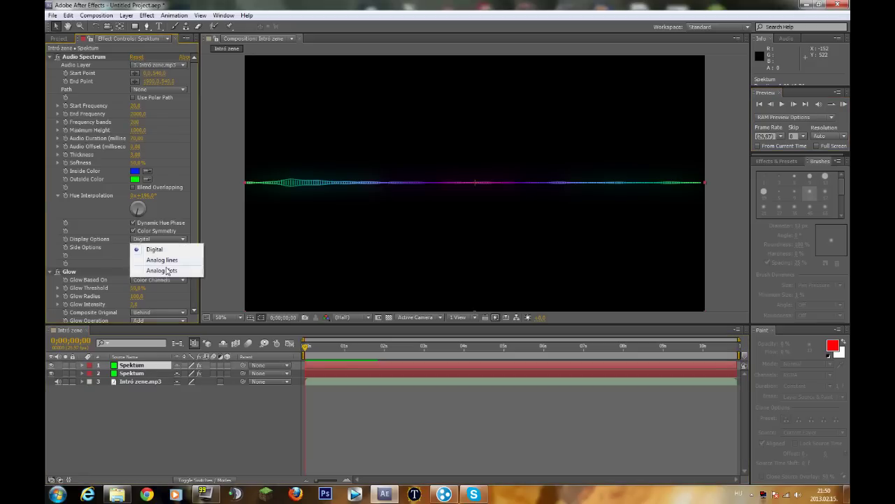
click(152, 261)
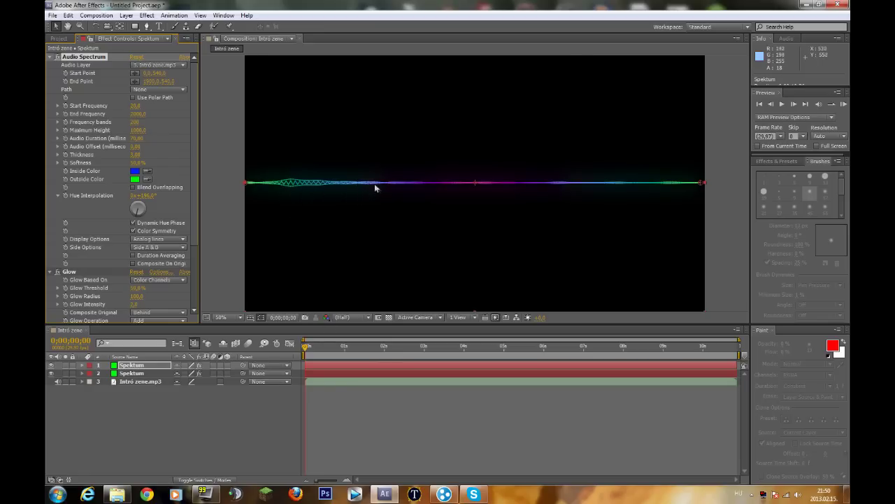
click(843, 104)
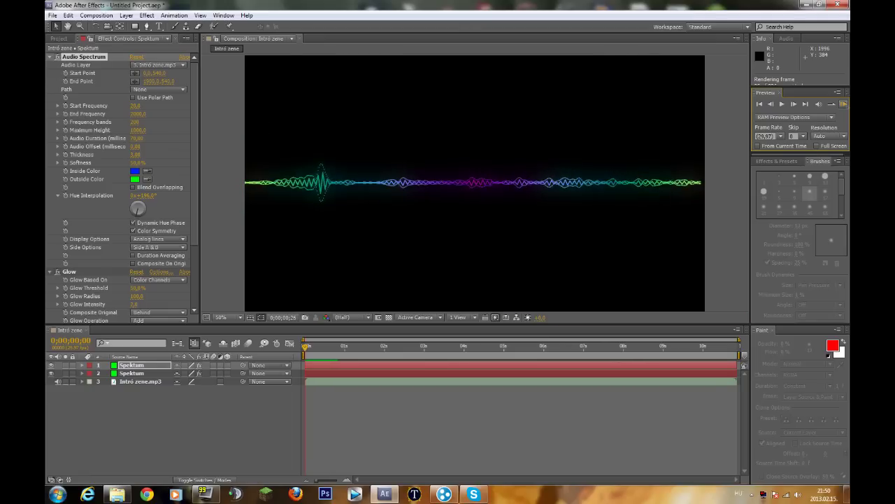
click(352, 168)
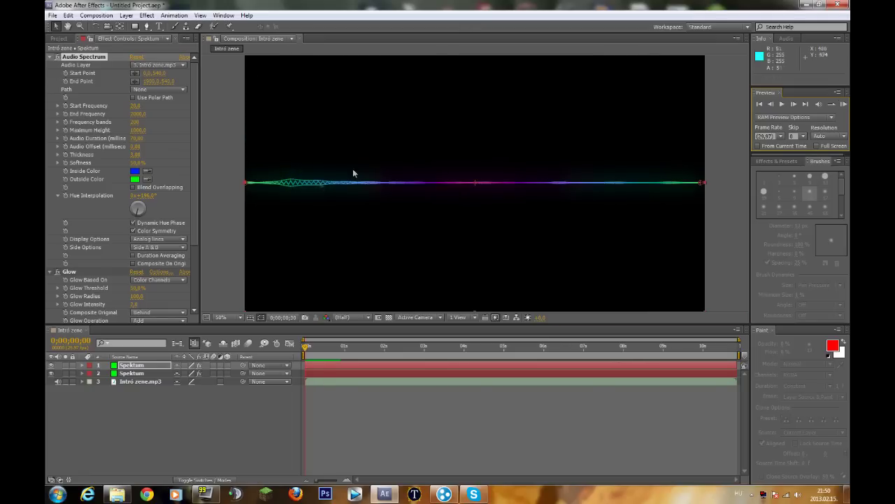
click(153, 240)
click(157, 248)
click(159, 250)
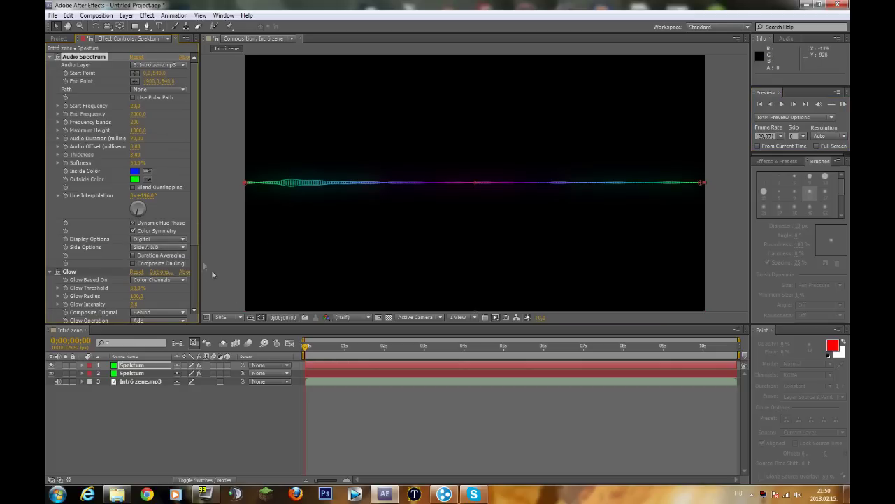
key(period)
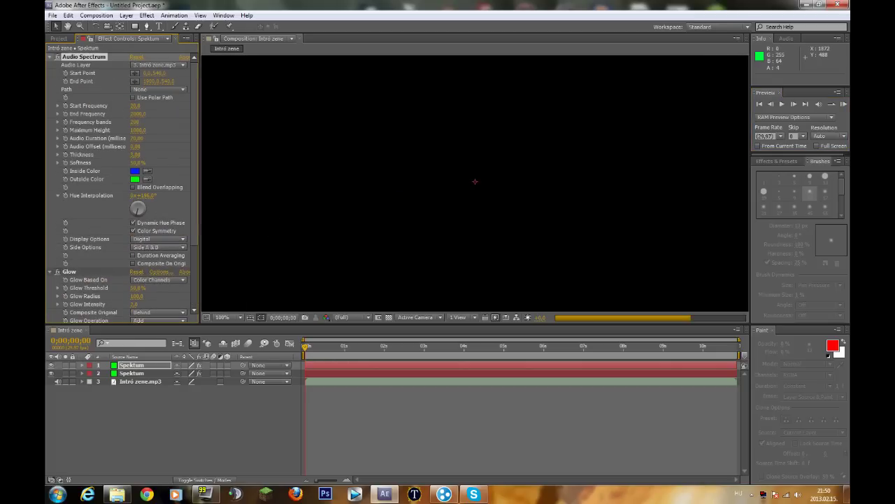
- Preview both glowing spectrum layers at half-size view and stop playback
key(comma)
key(comma)
key(comma)
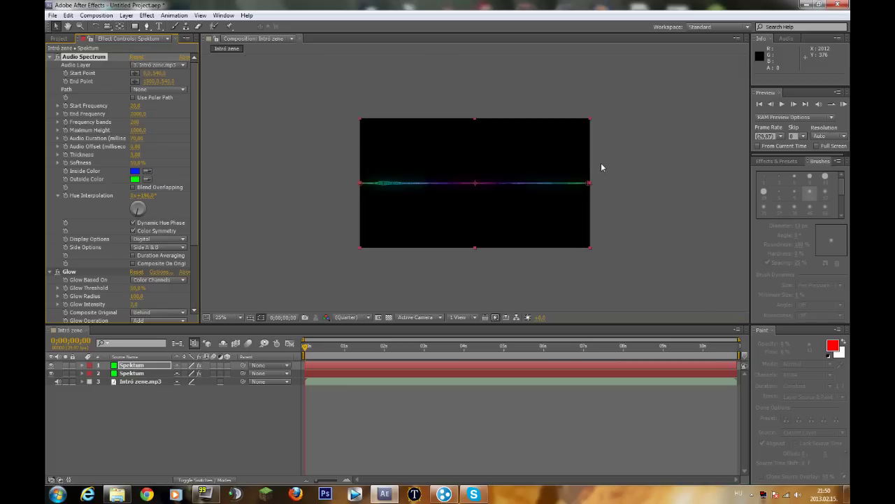
key(period)
key(KP_0)
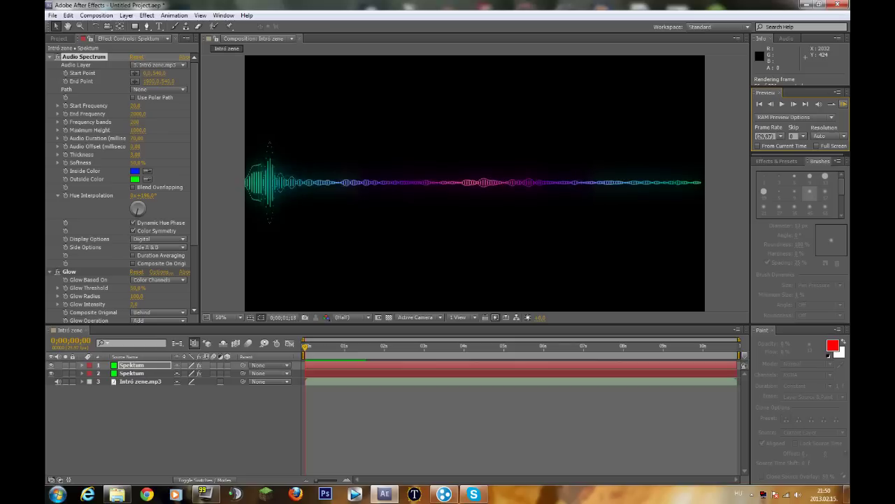
click(845, 104)
click(844, 104)
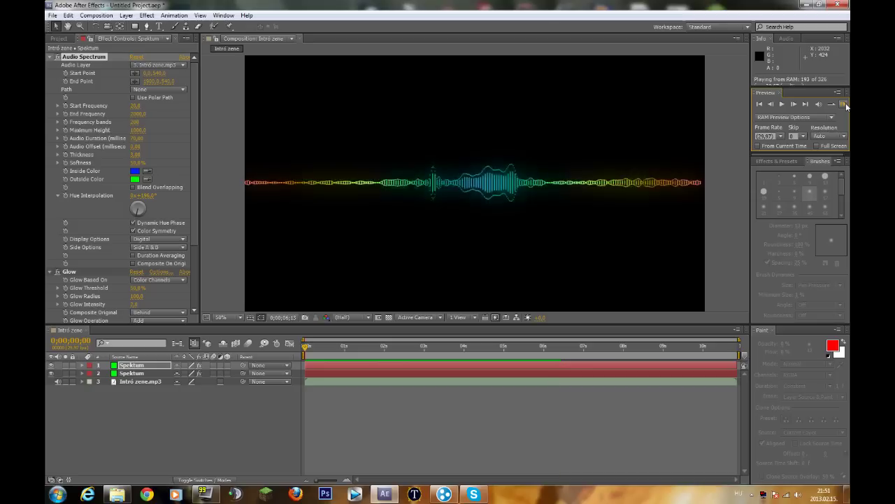
click(843, 104)
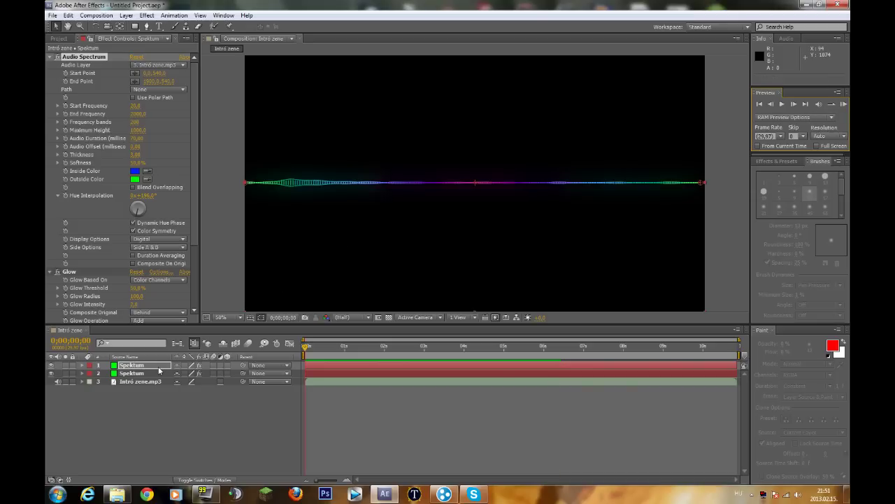
- Pre-compose both Spektum layers and the Intró zene.mp3 audio into a composition named 'Movie'
key(Return)
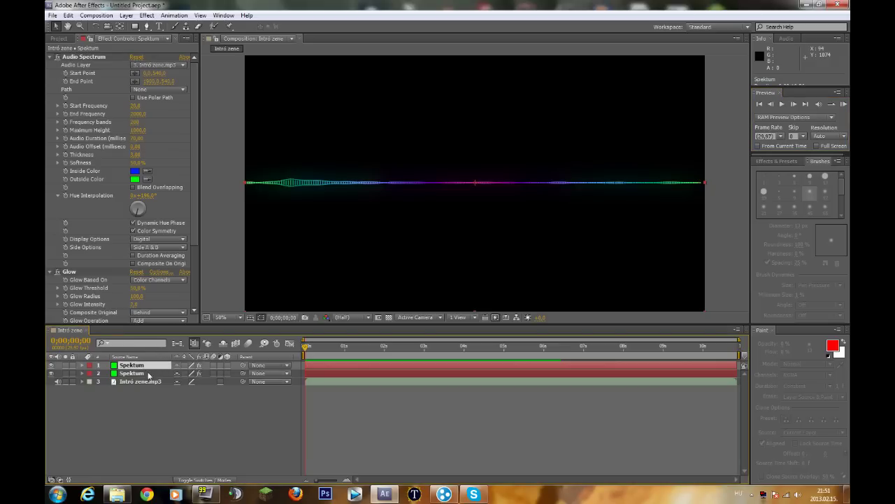
ctrl+click(149, 374)
ctrl+click(153, 382)
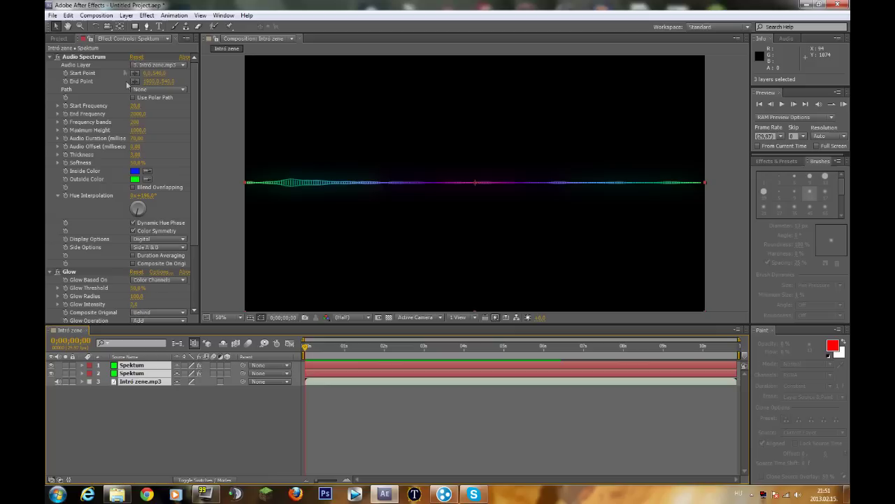
click(126, 14)
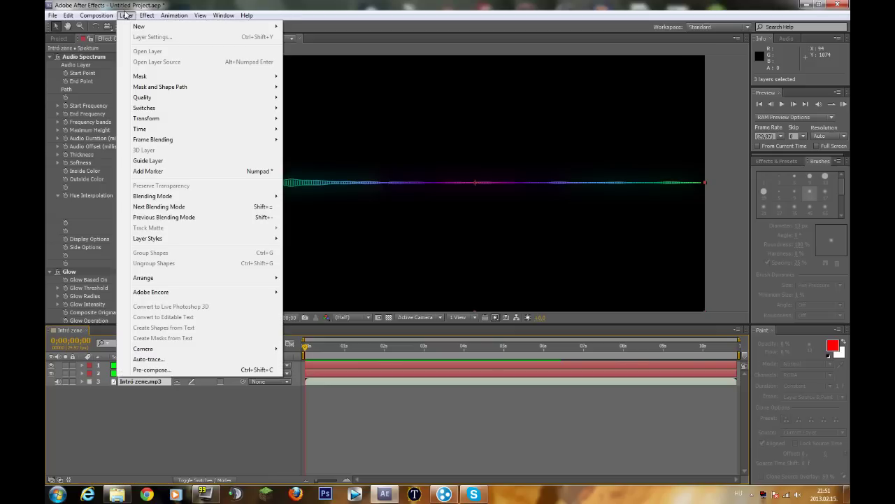
click(155, 369)
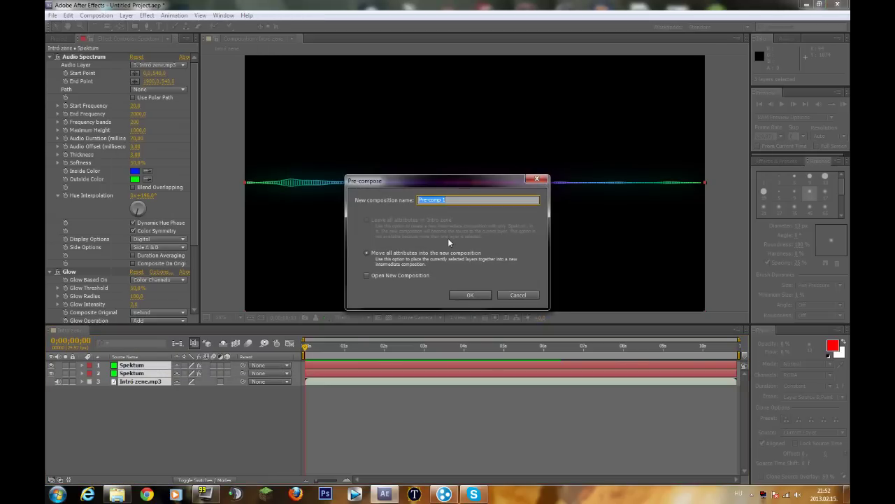
text(Movie)
click(474, 294)
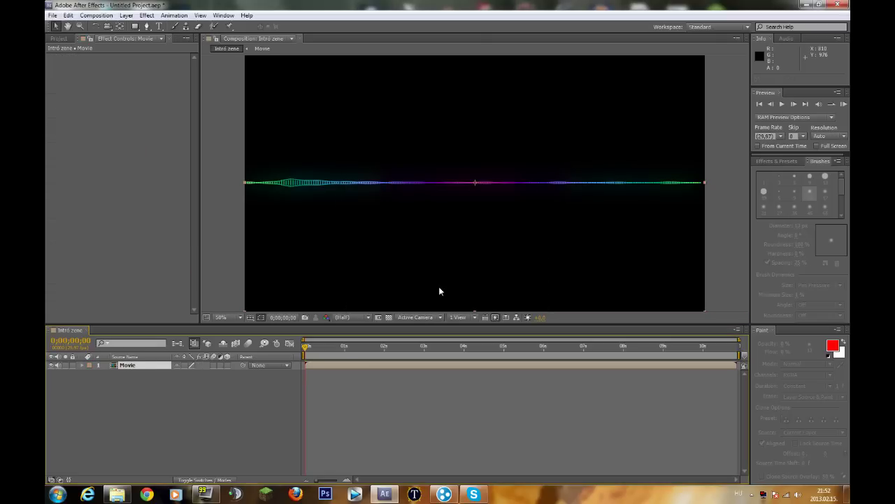
- Open the Movie pre-composition and inspect its two Spektum layers' effects
double_click(126, 367)
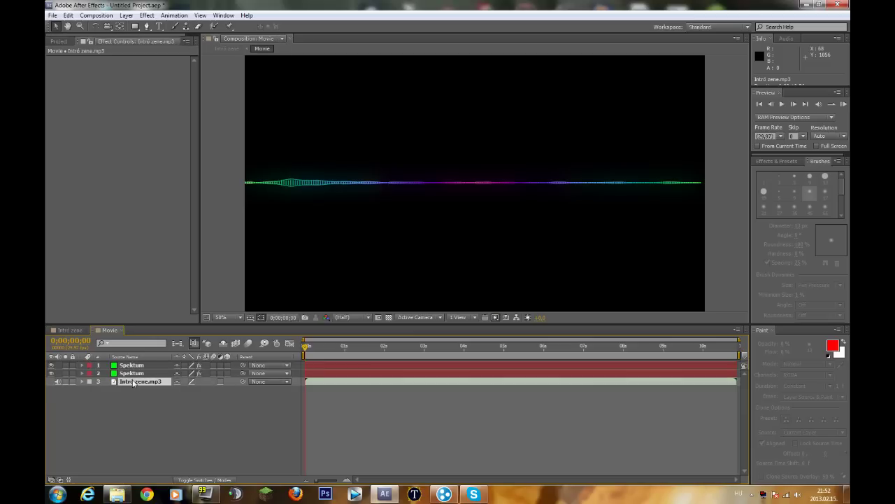
click(124, 368)
click(126, 373)
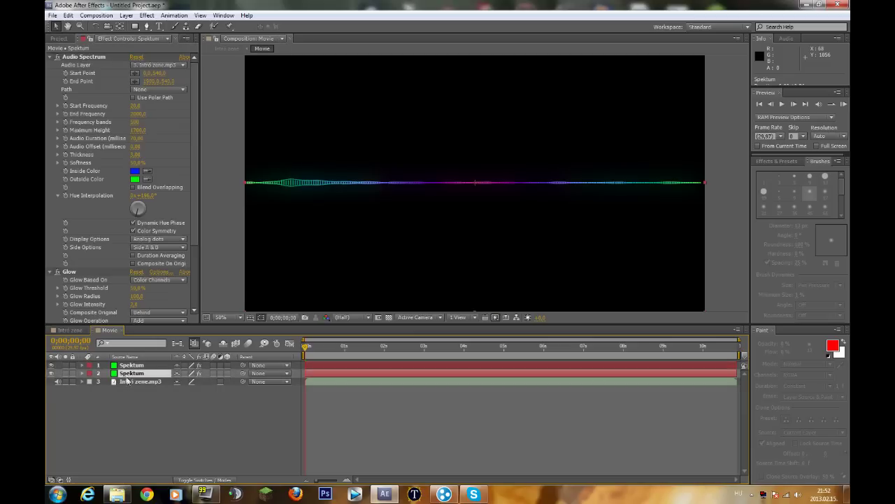
ctrl+click(112, 372)
click(70, 329)
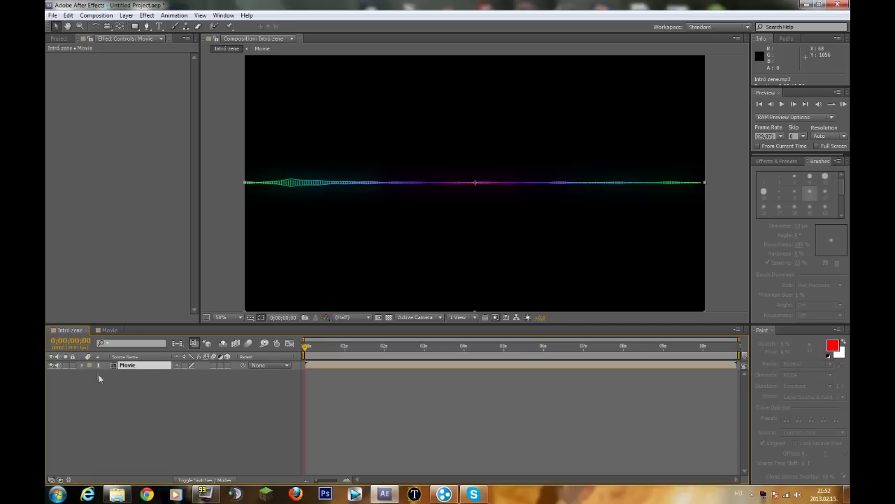
click(108, 330)
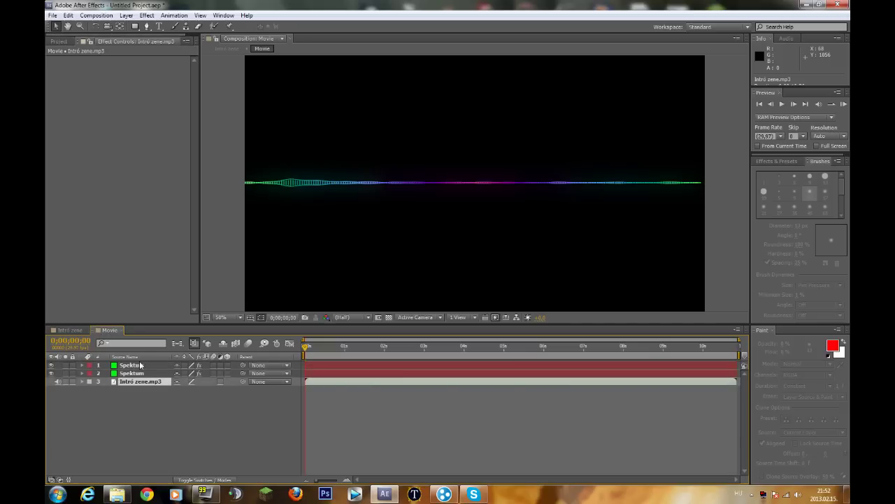
click(139, 365)
click(120, 330)
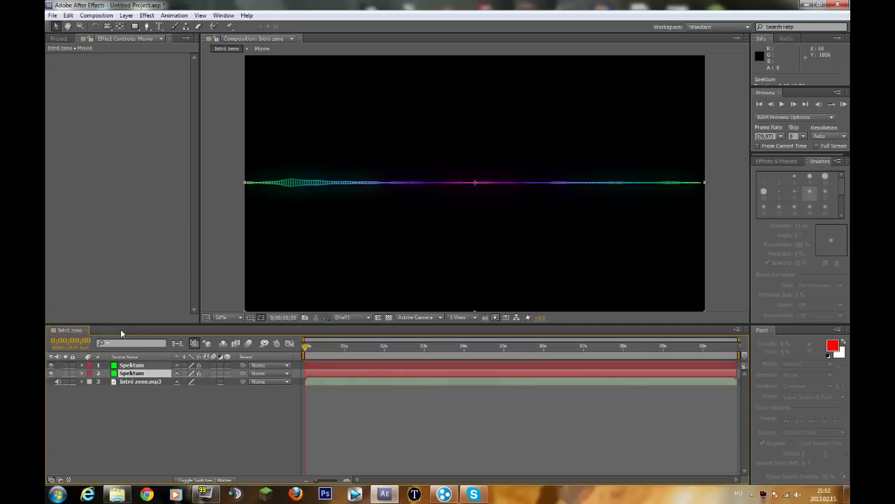
- Duplicate the Movie layer and open the copy's pre-composition to review its layers
click(141, 369)
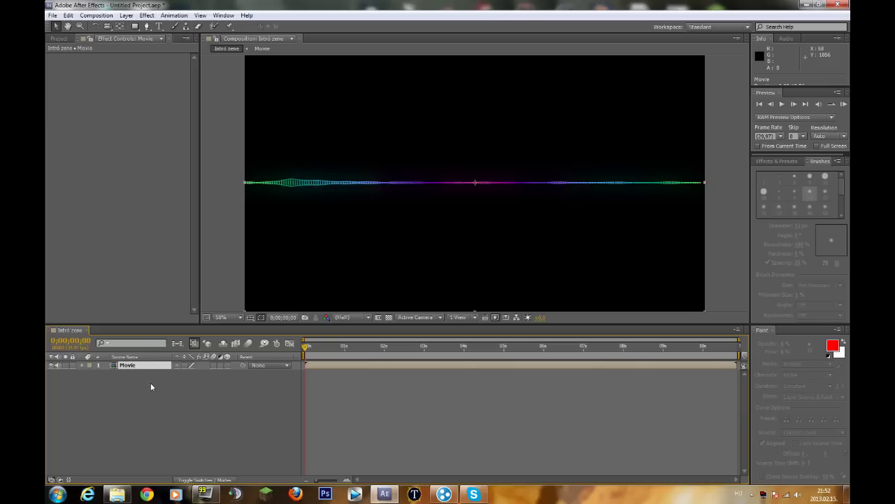
key(ctrl+d)
click(147, 373)
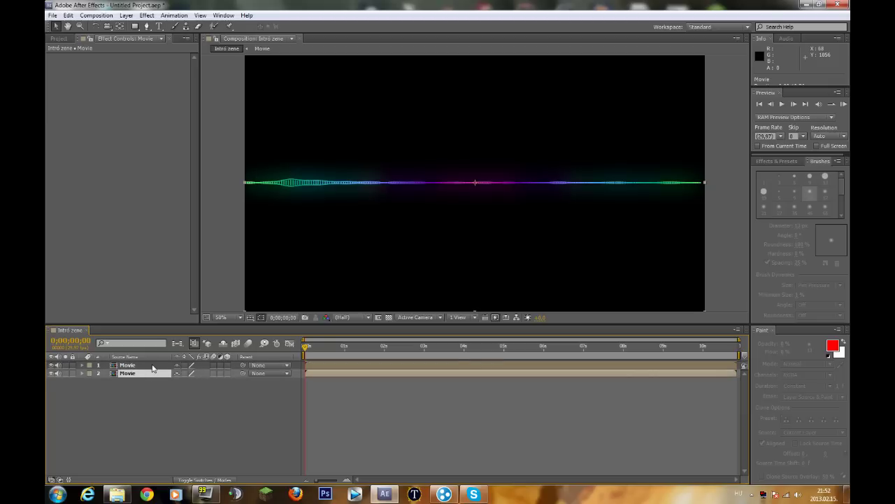
click(152, 365)
double_click(130, 373)
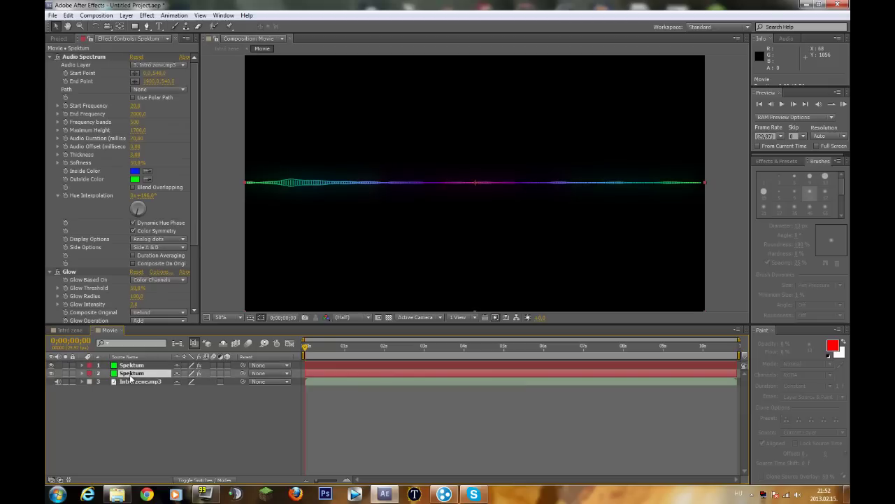
click(128, 373)
click(130, 380)
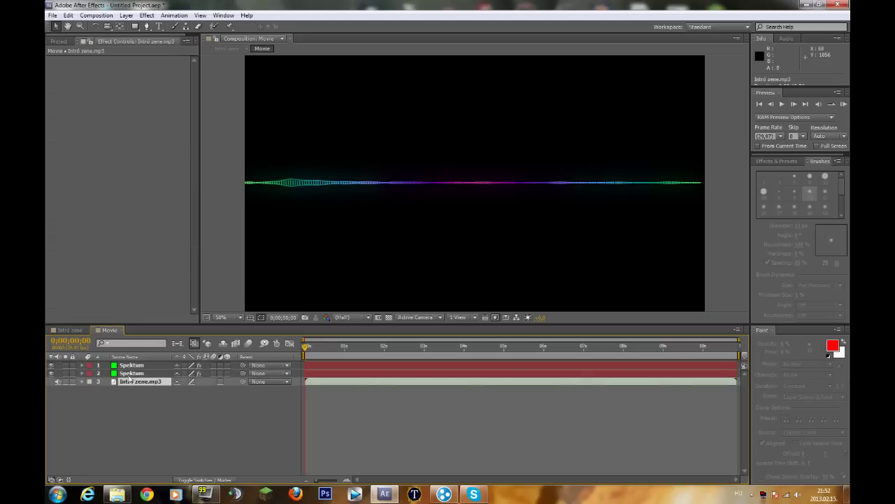
click(130, 365)
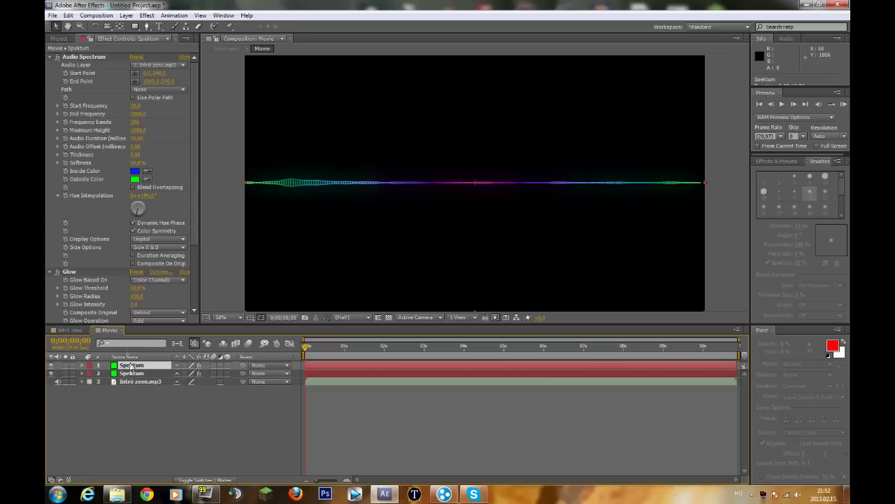
- Return to Intró zene and show the title/action safe guides
click(120, 330)
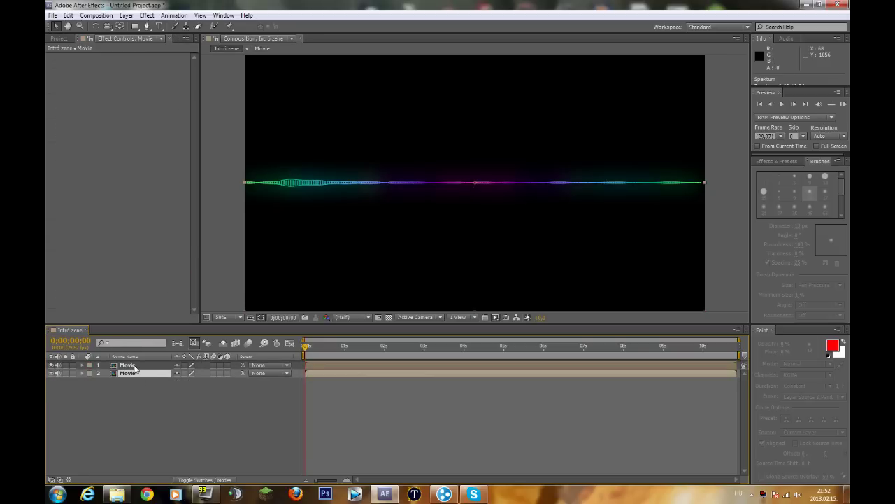
click(135, 365)
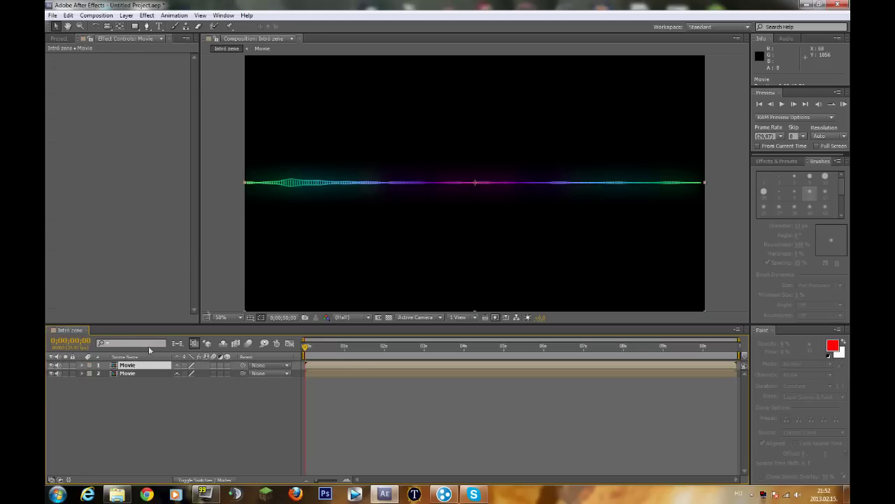
click(250, 318)
click(261, 330)
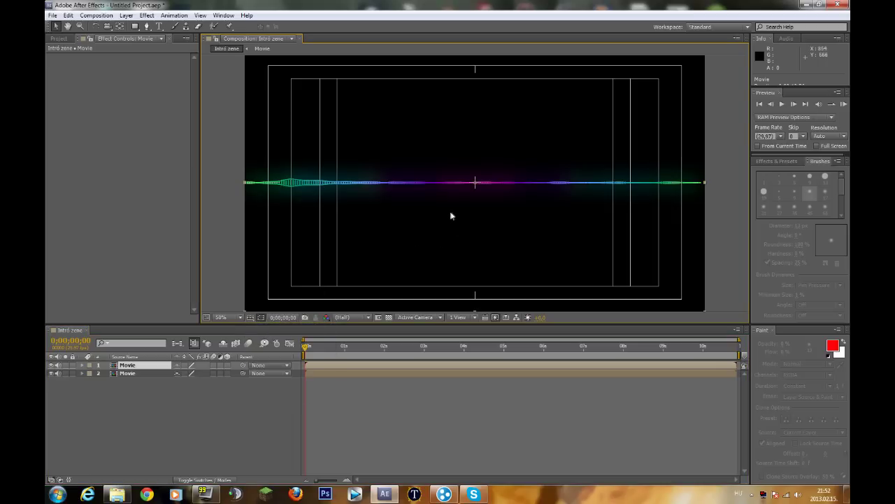
- Shift the top Movie copy right so its spectrum starts at frame centre, checking the join zoomed in
click(156, 366)
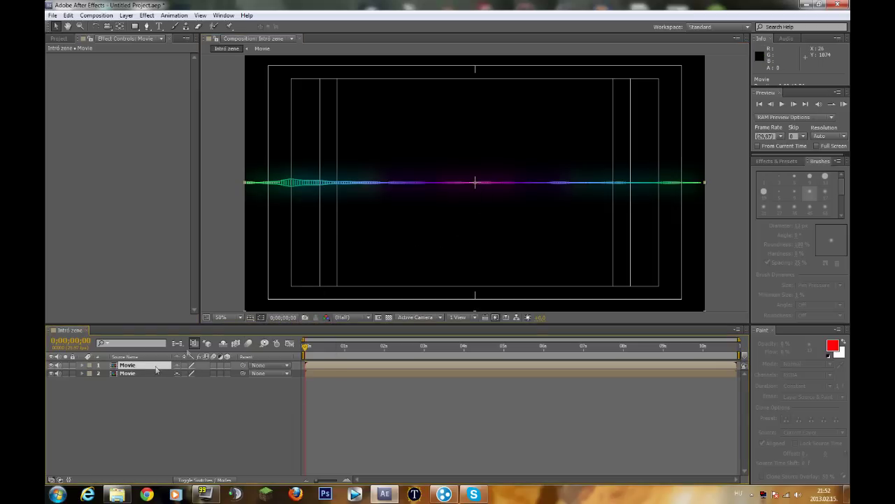
drag(415, 184, 636, 181)
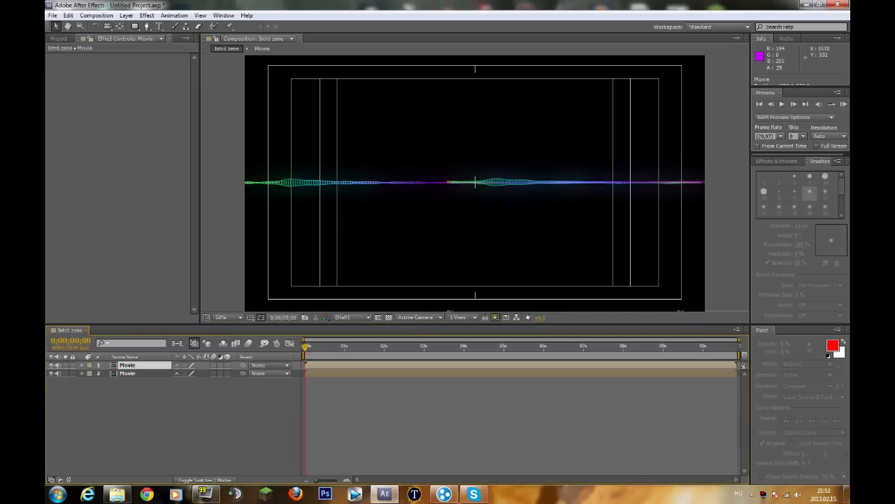
click(558, 184)
key(.)
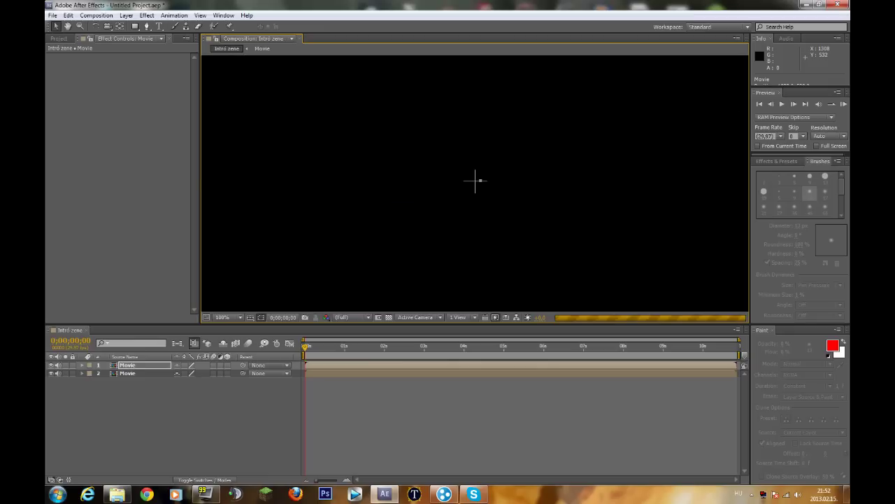
key(.)
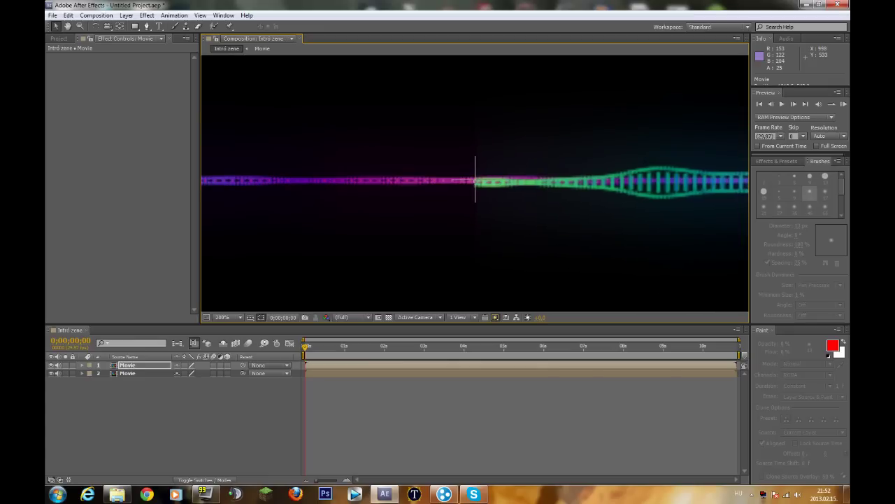
key(period)
key(period)
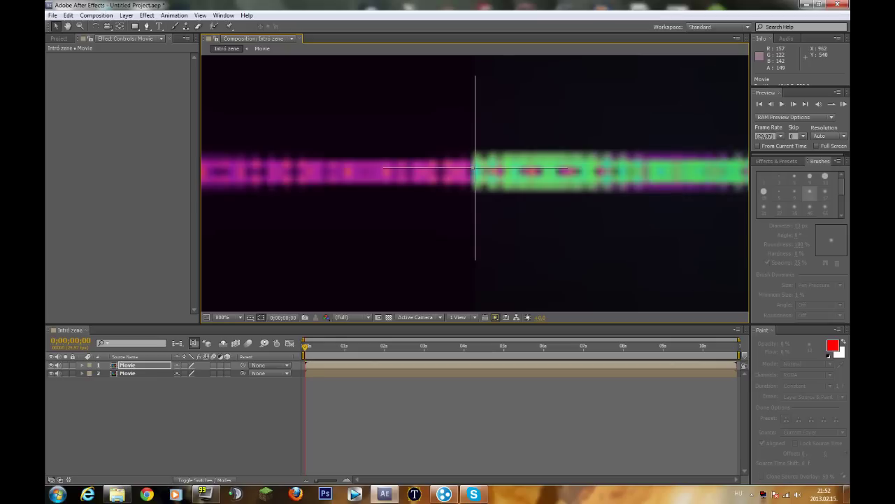
scroll(483, 174, up, 1)
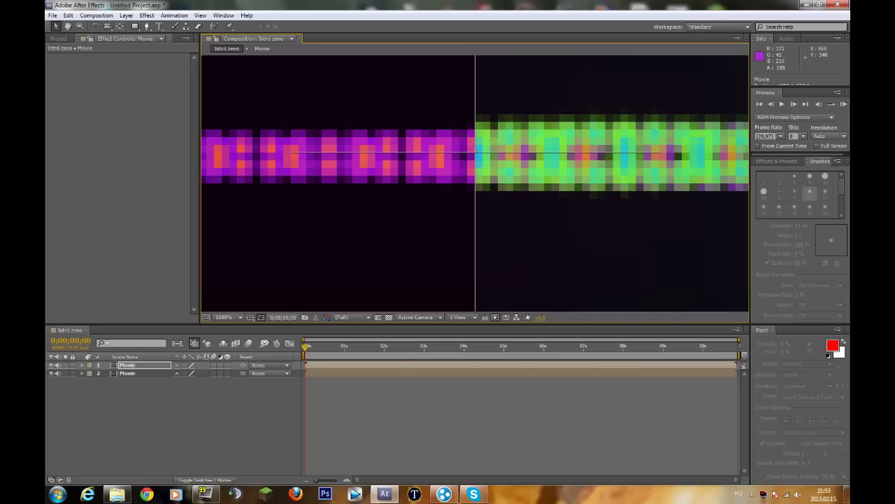
scroll(471, 141, down, 5)
scroll(466, 150, down, 2)
scroll(461, 158, down, 2)
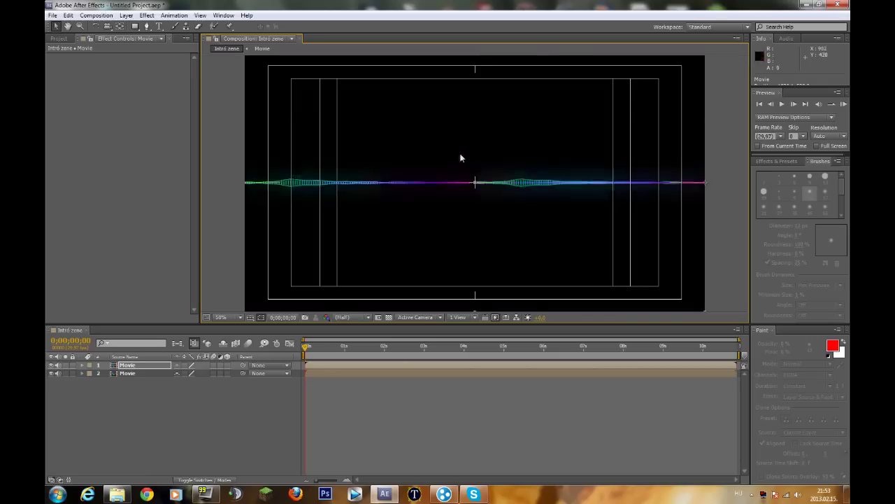
click(115, 375)
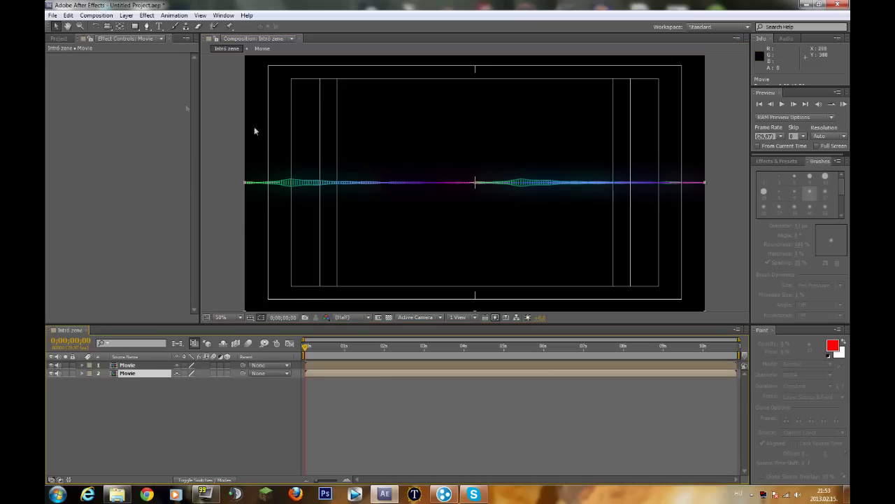
key(w)
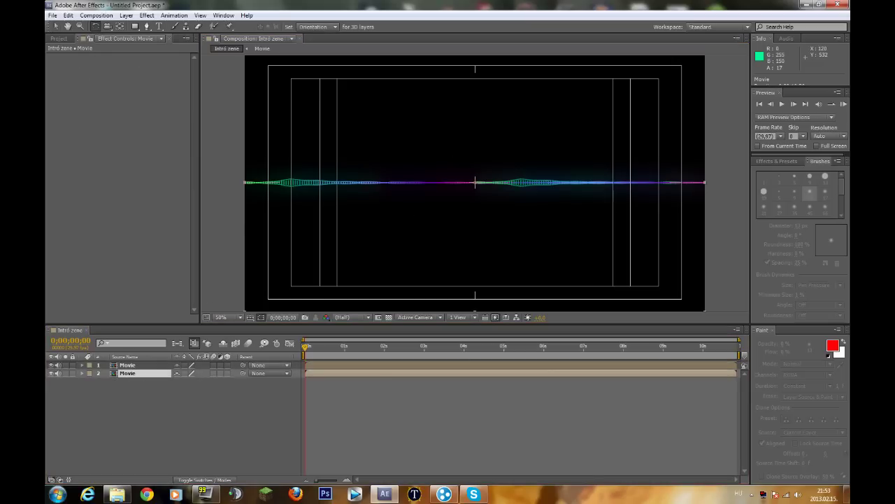
mouse_move(289, 247)
mouse_down()
mouse_move(535, 127)
mouse_move(714, 230)
mouse_up()
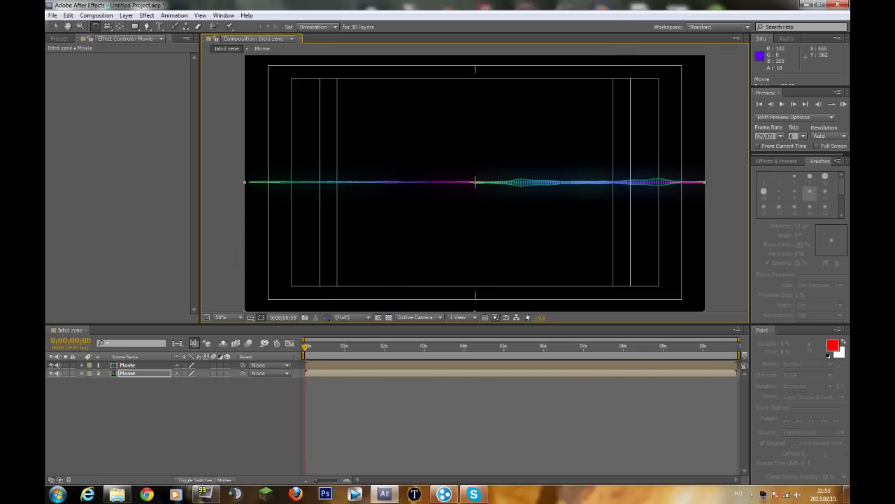
drag(347, 248, 459, 252)
click(57, 27)
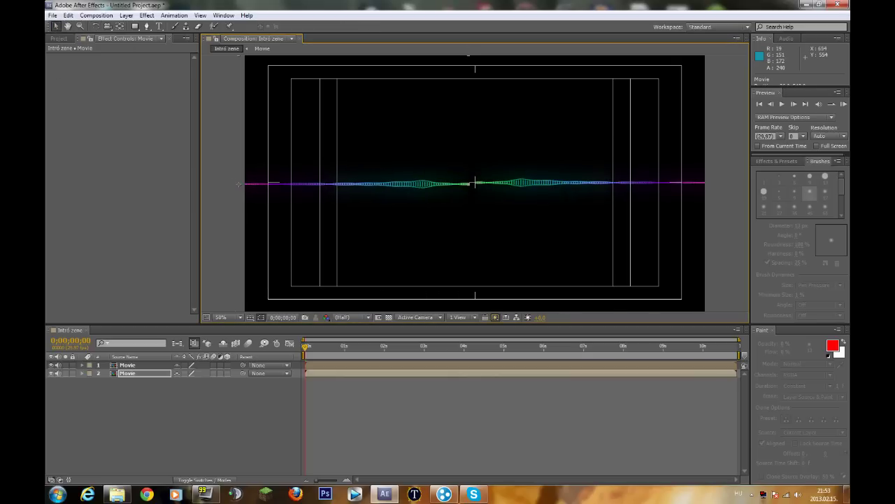
scroll(472, 184, up, 2)
scroll(472, 184, up, 1)
scroll(473, 184, up, 1)
scroll(475, 185, up, 1)
scroll(475, 185, up, 1)
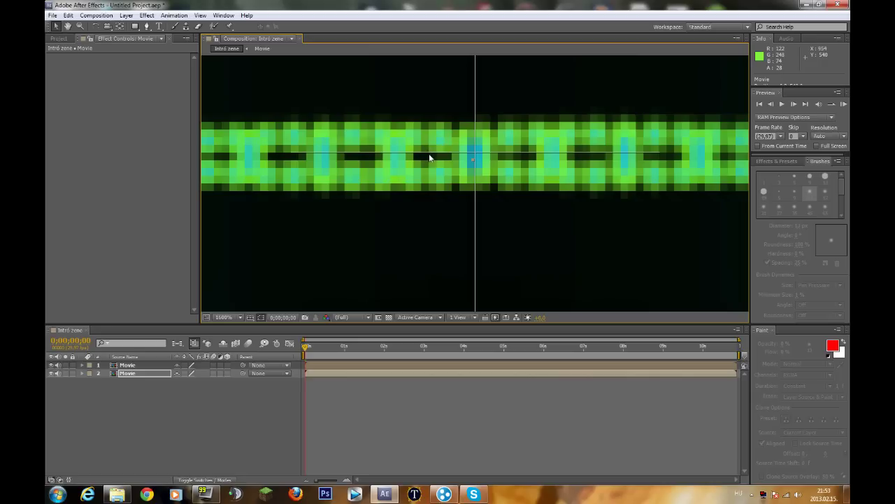
scroll(444, 161, down, 2)
scroll(444, 158, down, 2)
scroll(444, 158, down, 1)
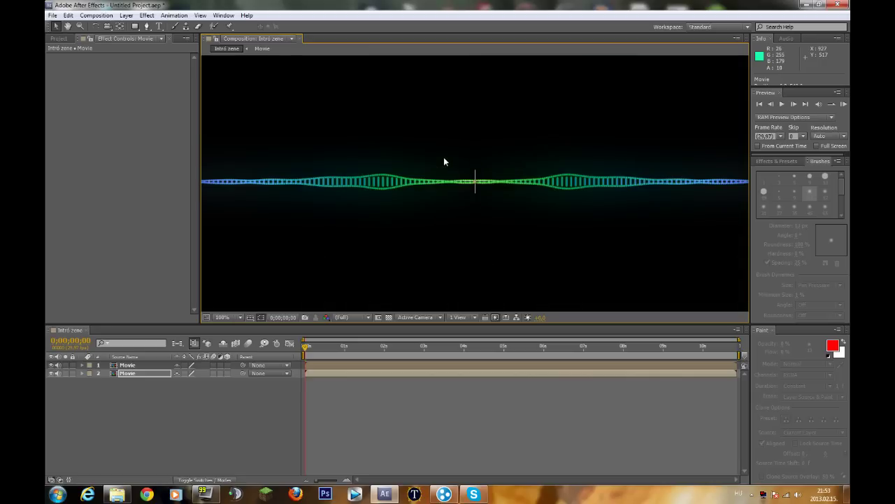
scroll(443, 159, down, 2)
scroll(472, 182, up, 2)
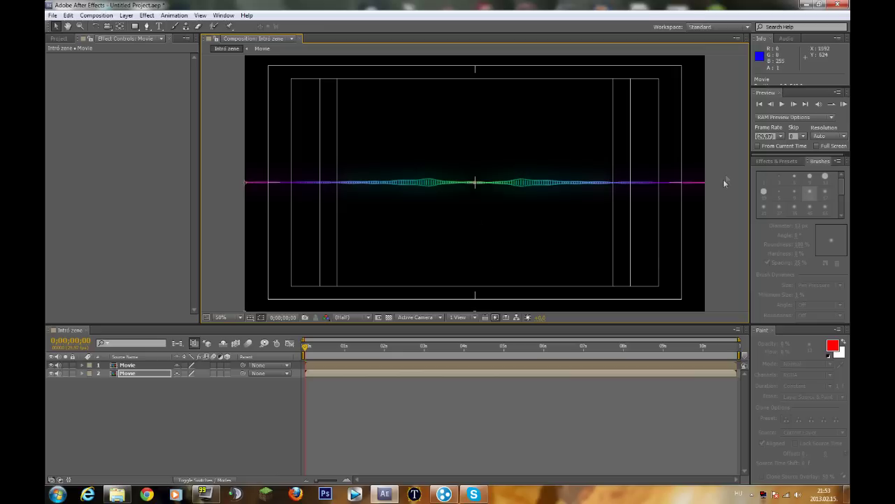
click(844, 103)
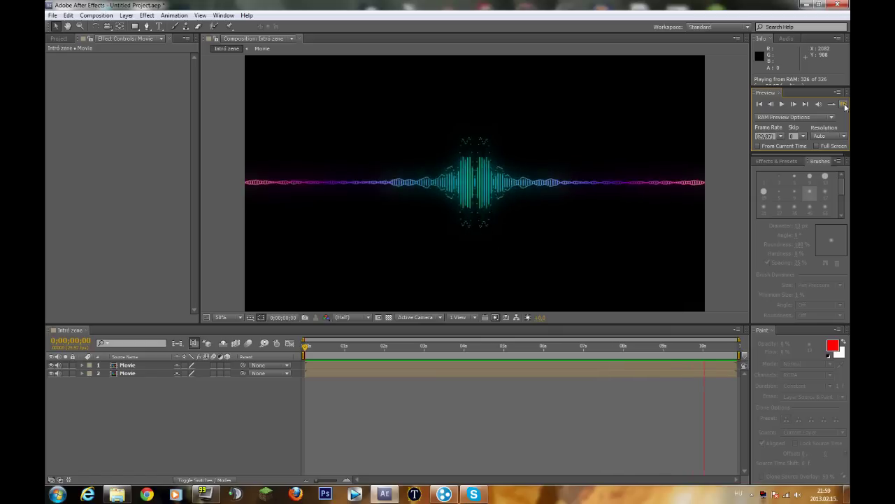
- Stop the spectrum RAM preview and bring up the Project panel's item list
click(844, 104)
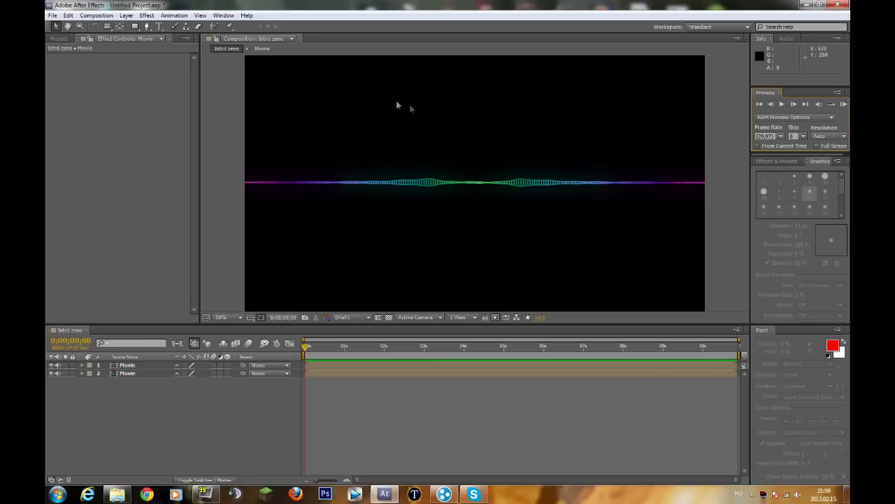
click(58, 38)
- Import website-background.jpg from Explorer into the project and add it to Intró zene
click(117, 494)
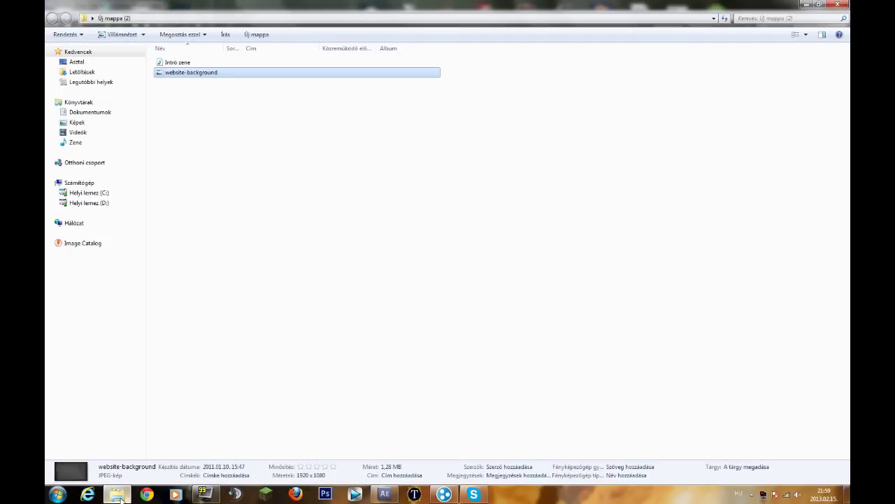
drag(193, 78, 315, 385)
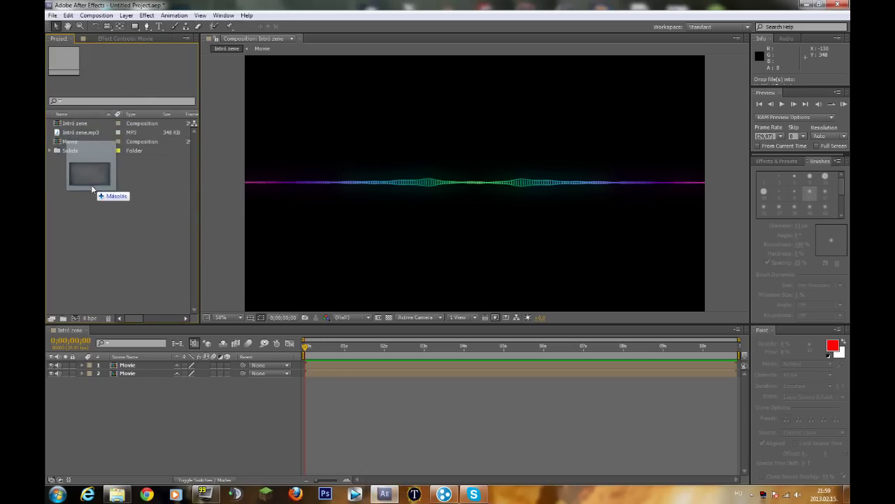
mouse_move(314, 385)
mouse_down()
mouse_move(91, 185)
mouse_move(99, 374)
mouse_up()
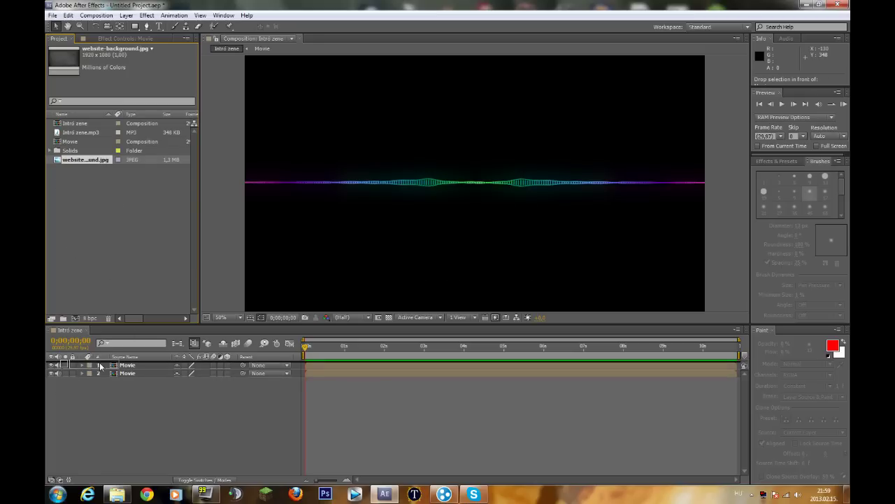
drag(99, 374, 104, 362)
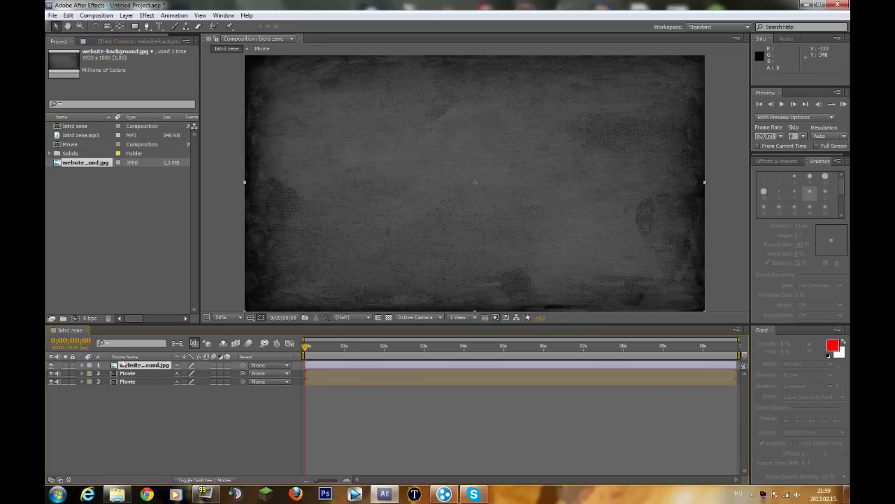
- Move the website-background.jpg layer below both Movie layers and preview the spectrum over it
shift+click(102, 375)
click(104, 391)
click(104, 365)
drag(129, 366, 127, 396)
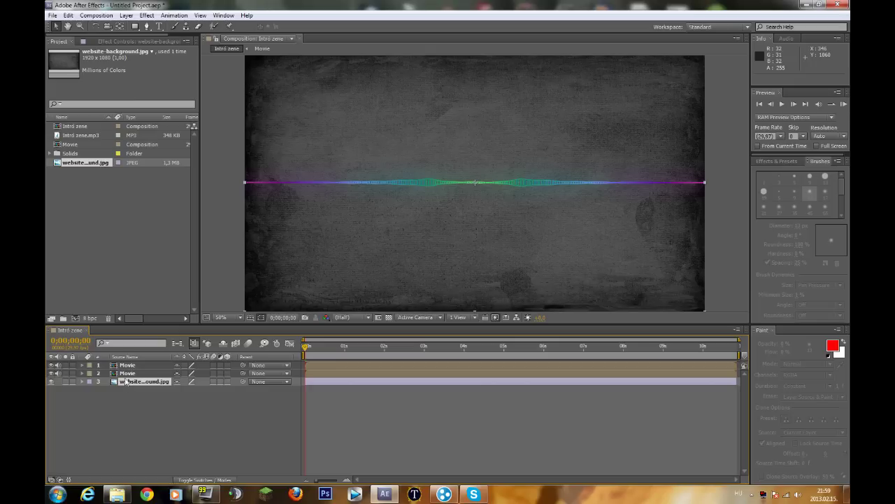
drag(142, 382, 140, 371)
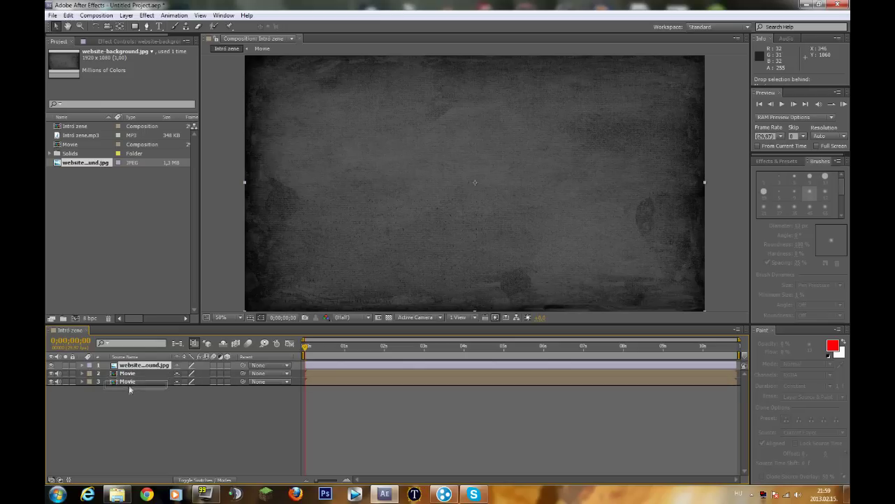
drag(135, 368, 131, 390)
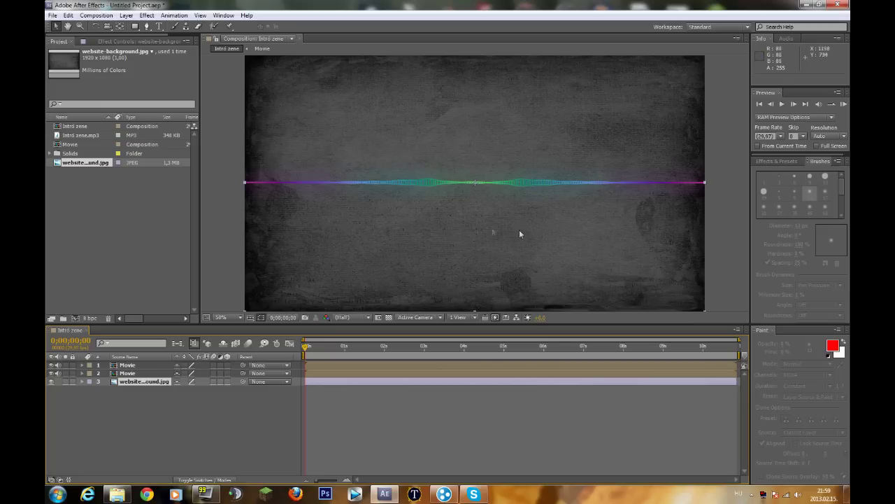
click(844, 103)
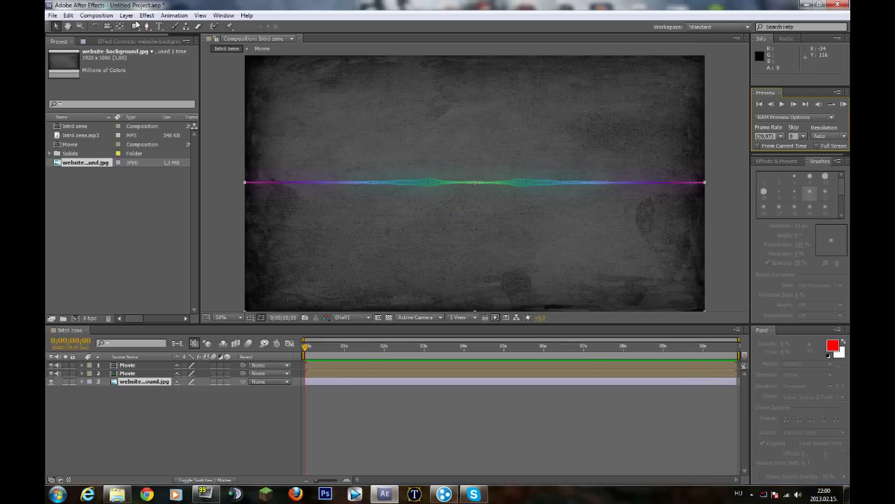
- Queue Intró zene with Make Movie, check its Best Settings, and open the Output Module settings
click(110, 19)
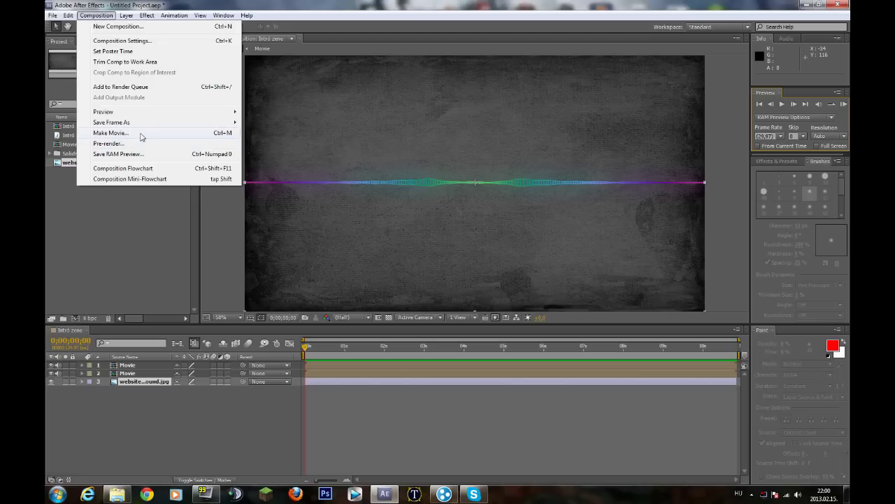
click(112, 133)
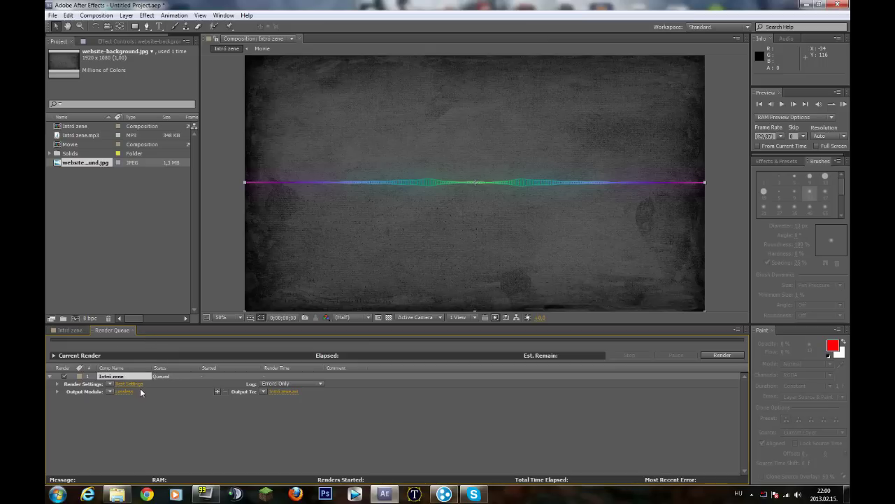
click(140, 387)
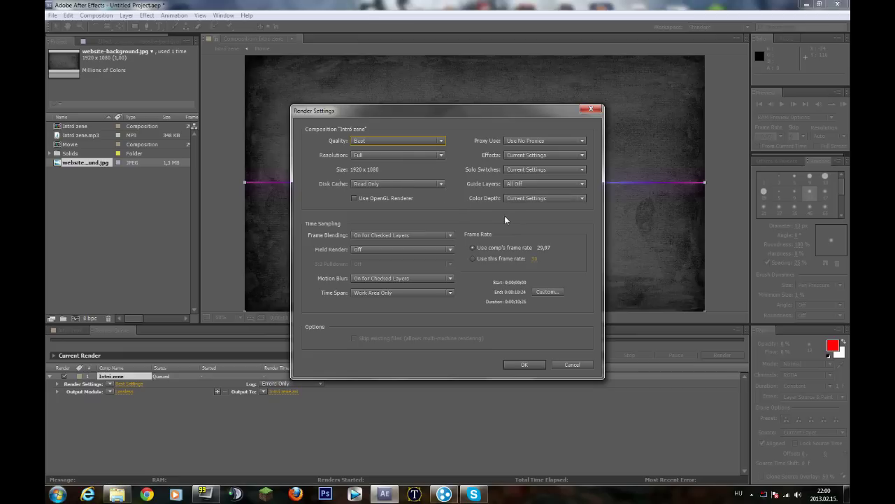
click(591, 108)
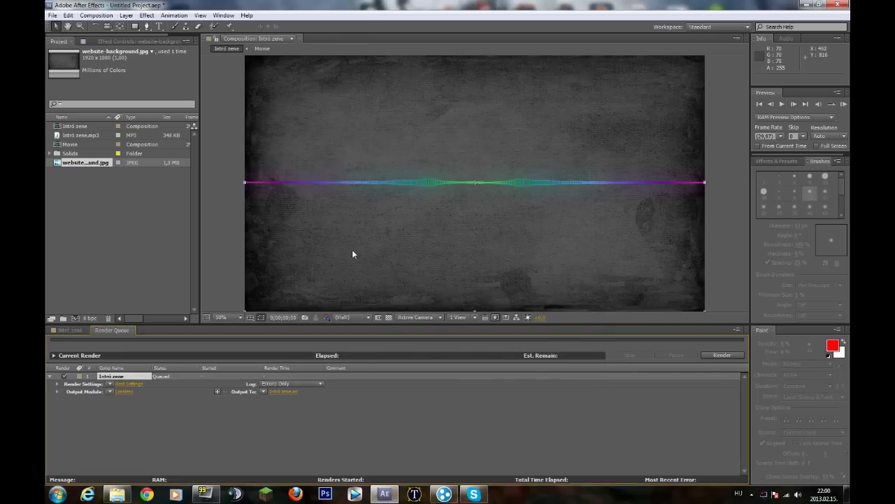
click(129, 391)
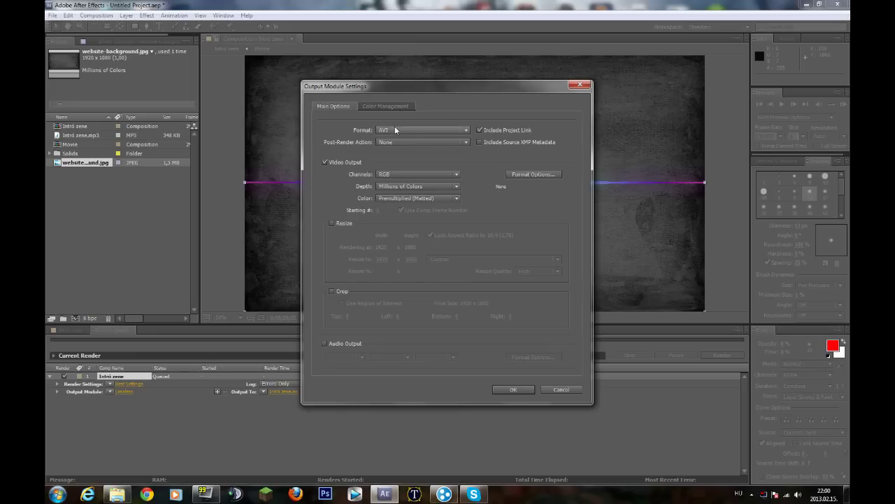
- Enable audio output, resize to HDV/HDTV 720 29.97 (1280x720), and keep AVI format
click(350, 343)
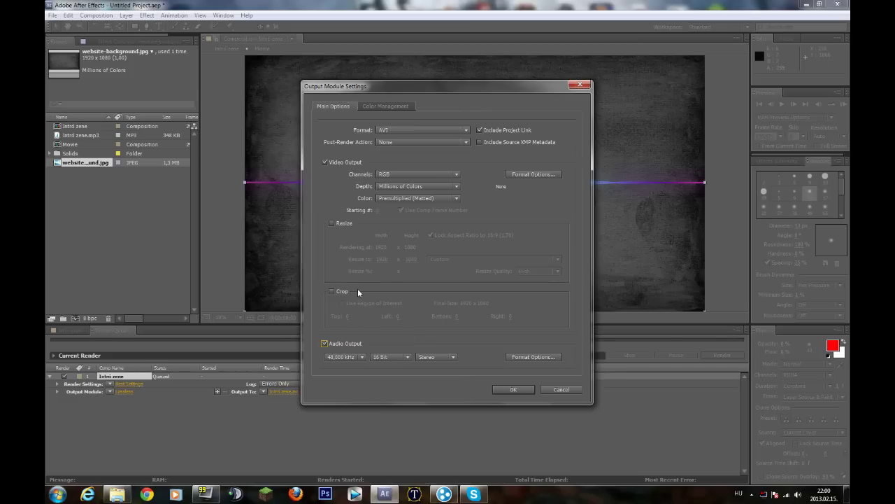
click(346, 223)
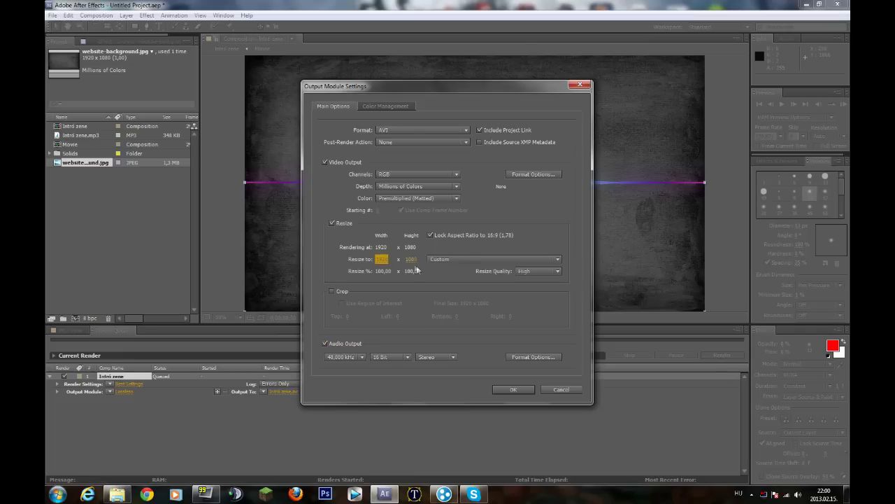
click(439, 261)
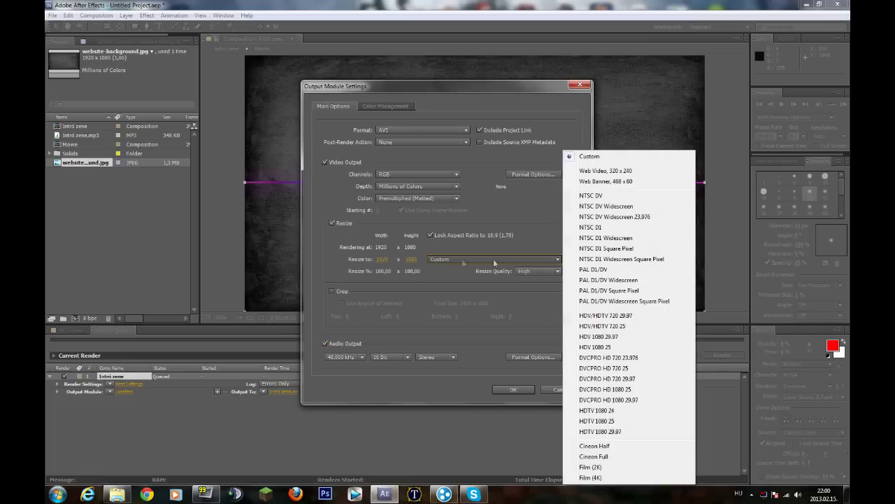
click(636, 316)
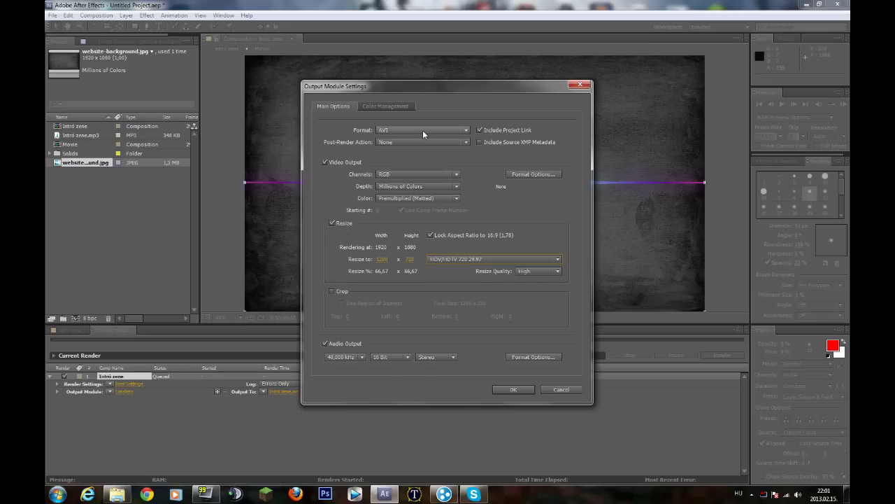
click(423, 130)
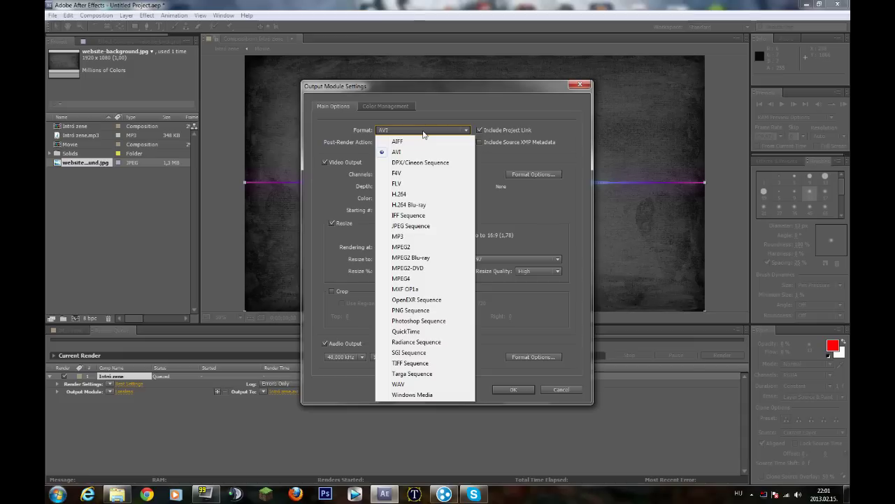
click(423, 131)
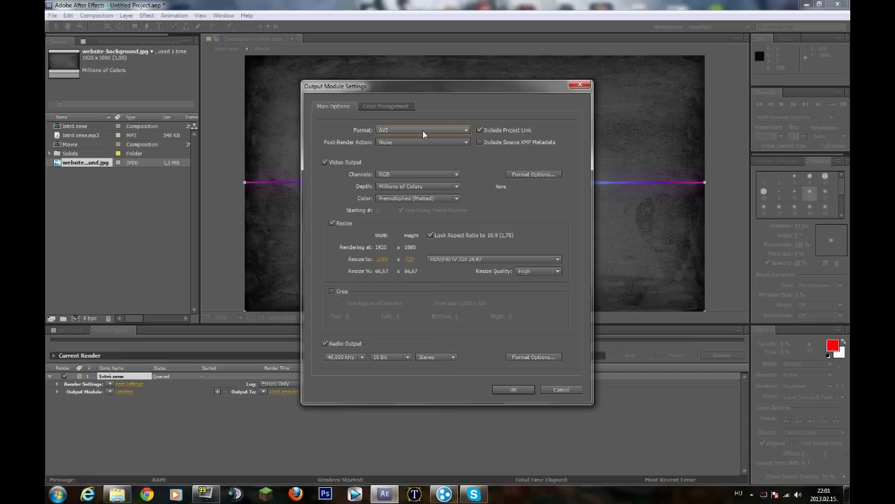
click(515, 391)
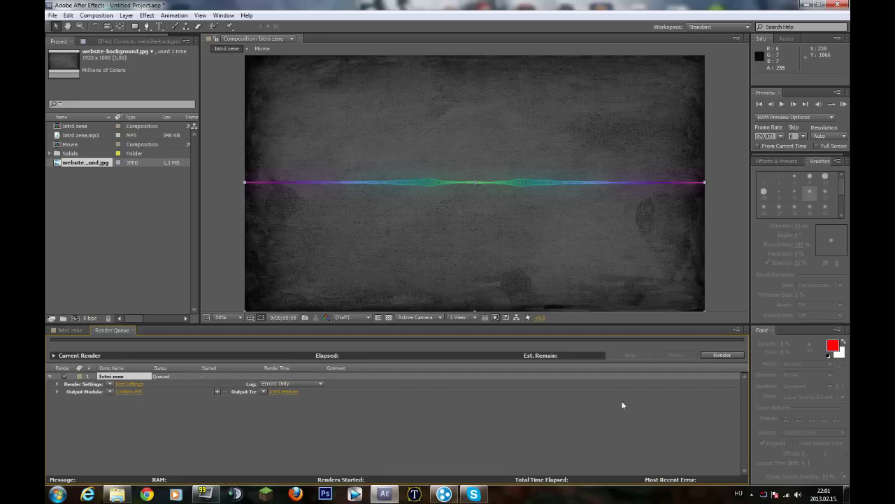
- Start rendering Intró zene to Intró zene.avi from the Render Queue
click(721, 357)
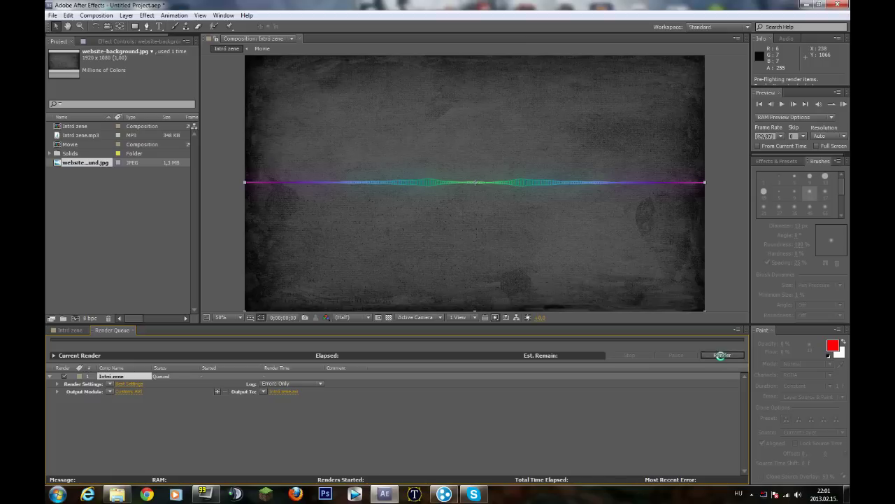